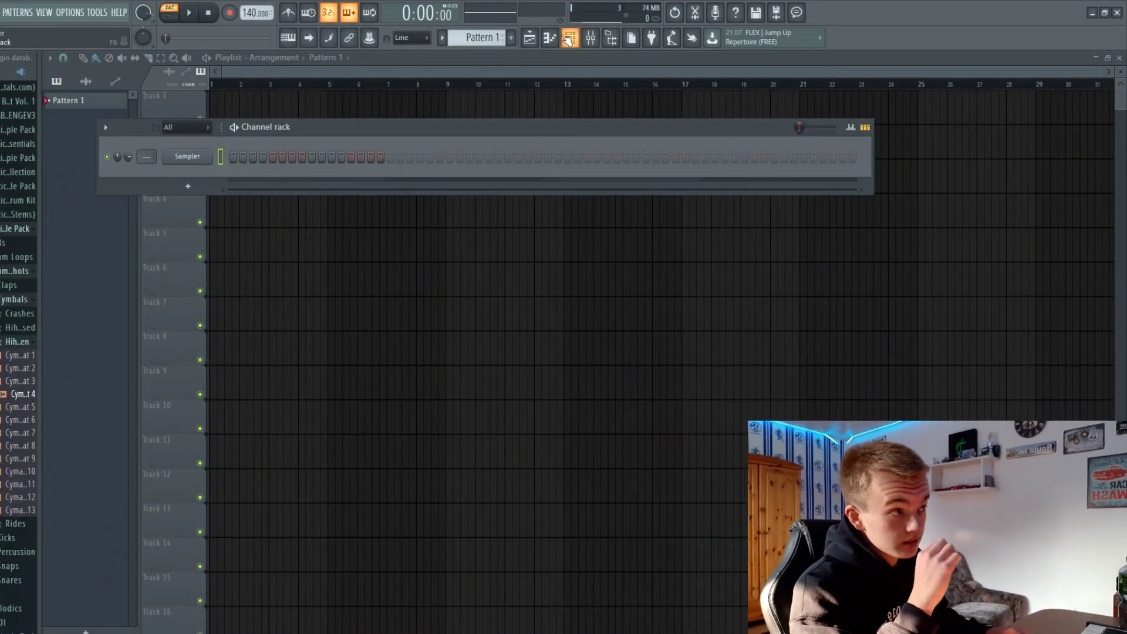
- Load Omnisphere from the browser and record a four-note line of F5, E6, C6 and B5 across four bars
{"action": "scroll", "coordinate": [18, 228], "scroll_direction": "up", "scroll_amount": 7}
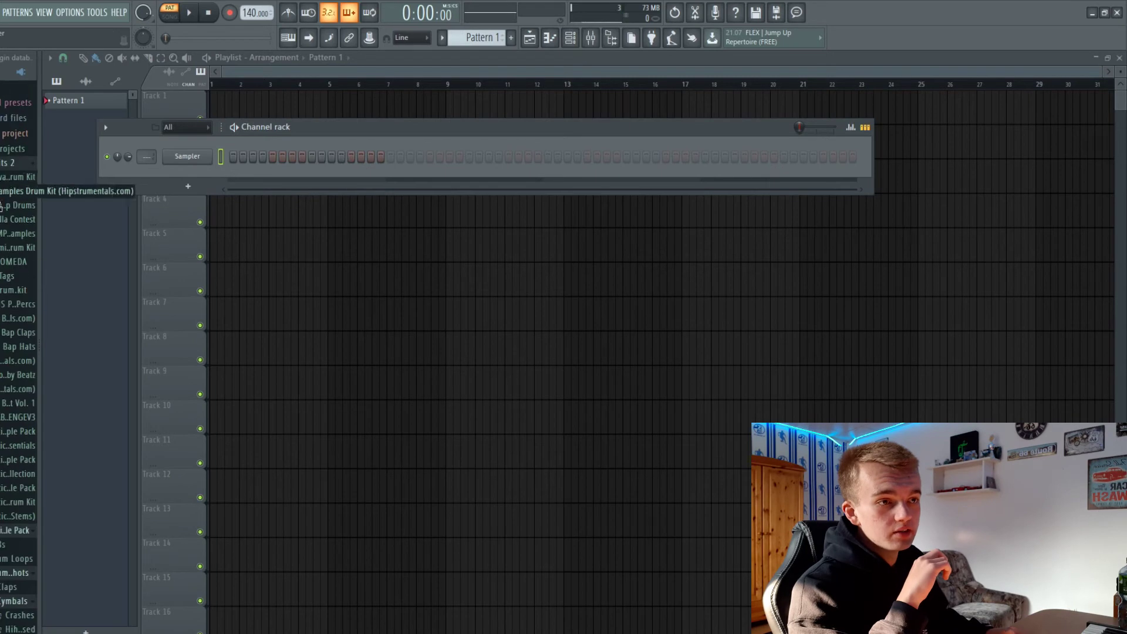
{"action": "left_click", "coordinate": [5, 176]}
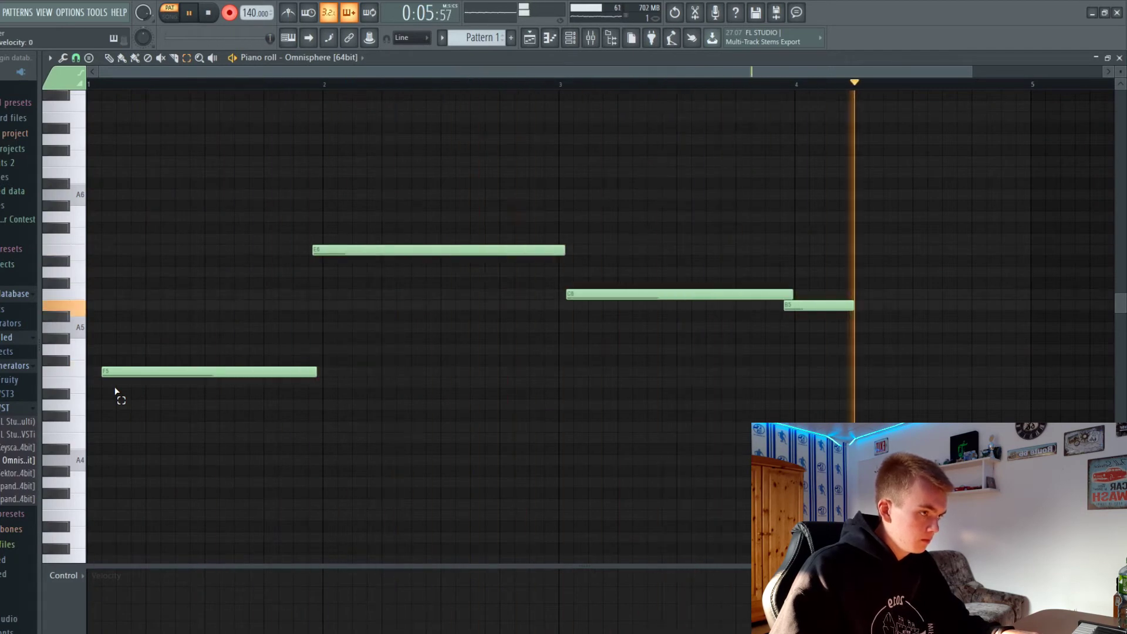
{"action": "key", "text": "space"}
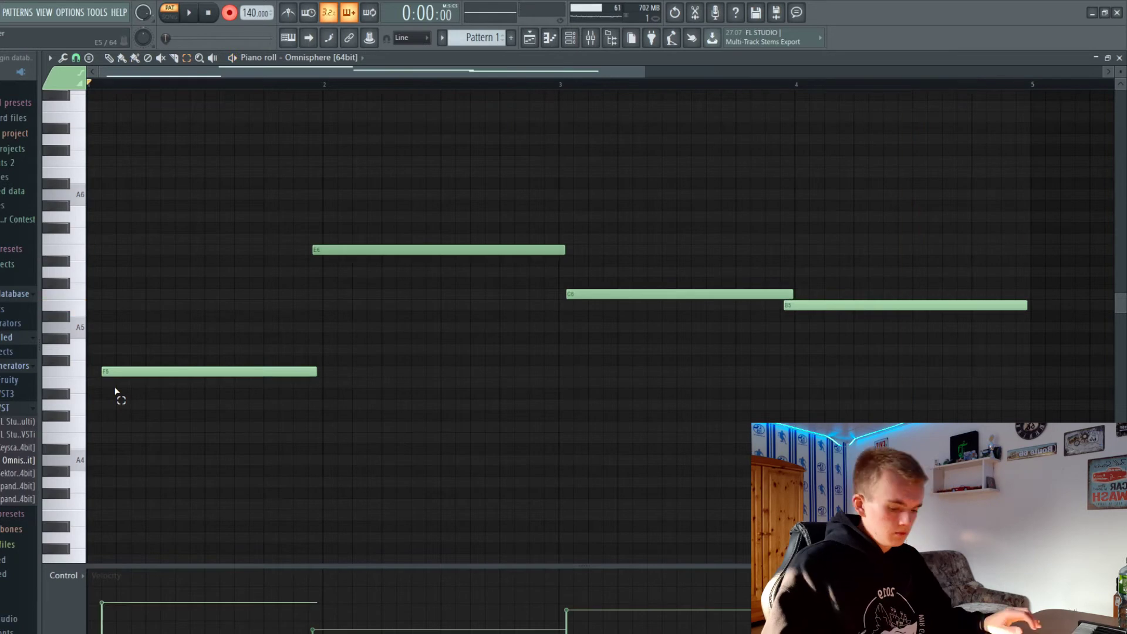
- Quantize the recorded notes and adjust their starts and ends so each fills exactly one bar
{"action": "key", "text": "ctrl+a"}
{"action": "key", "text": "ctrl+q"}
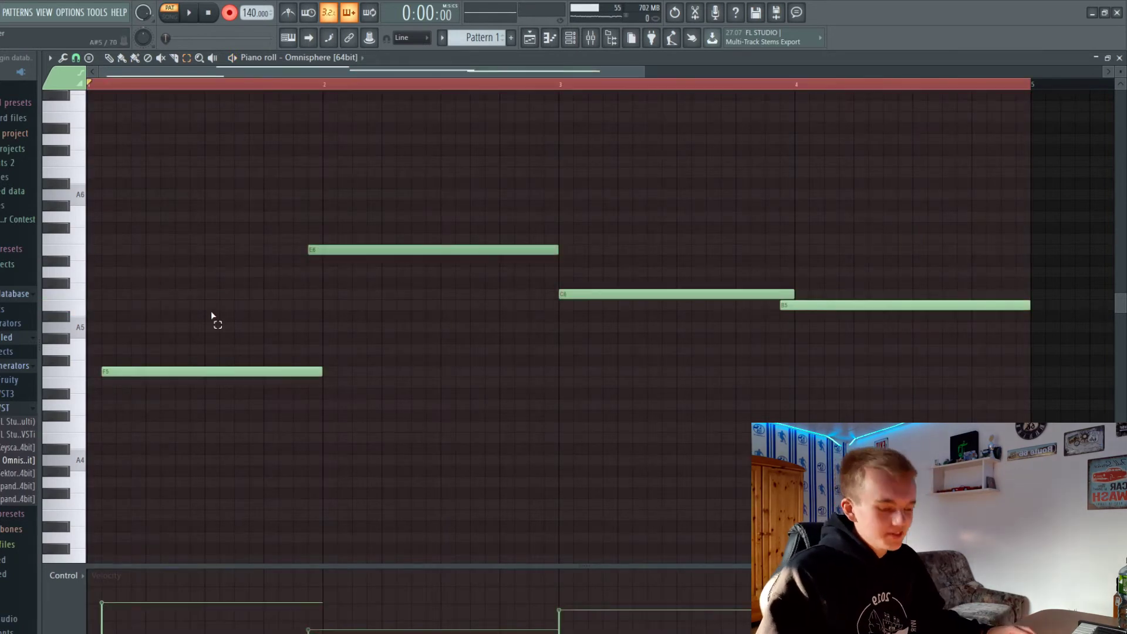
{"action": "left_click", "coordinate": [285, 88], "text": "ctrl"}
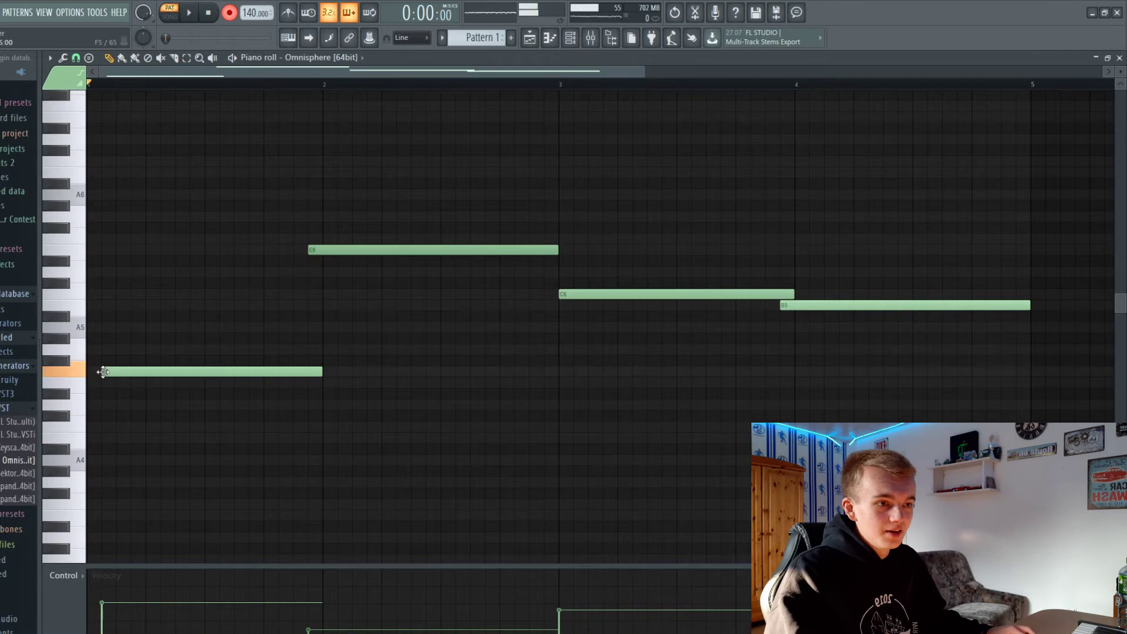
{"action": "left_click_drag", "start_coordinate": [103, 372], "coordinate": [88, 350]}
{"action": "left_click_drag", "start_coordinate": [219, 351], "coordinate": [202, 368]}
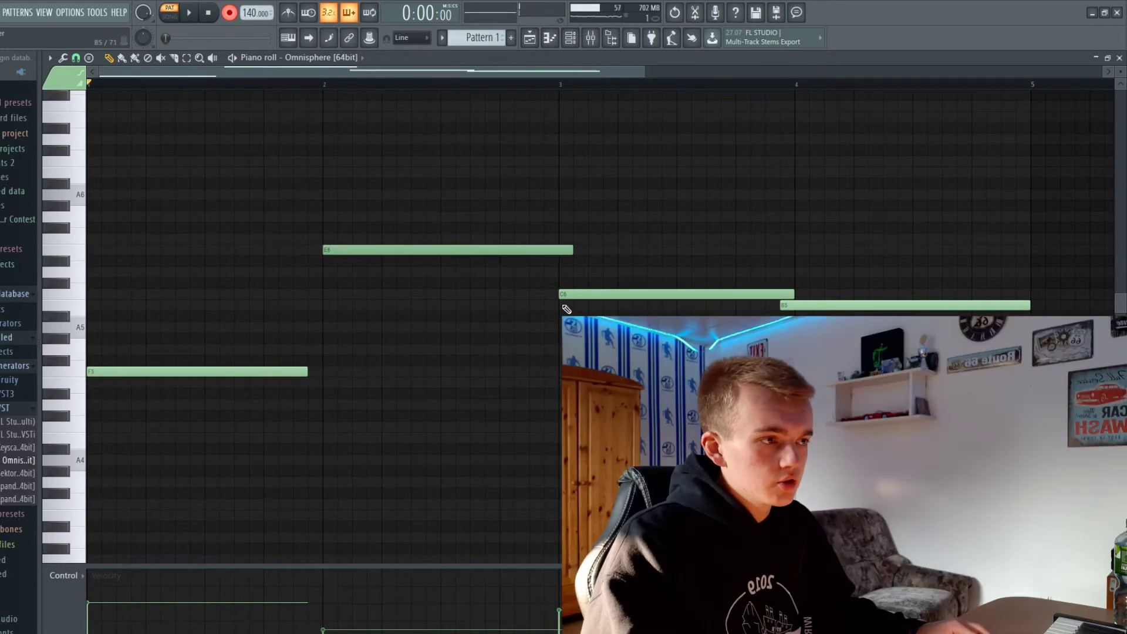
{"action": "left_click_drag", "start_coordinate": [792, 306], "coordinate": [807, 306]}
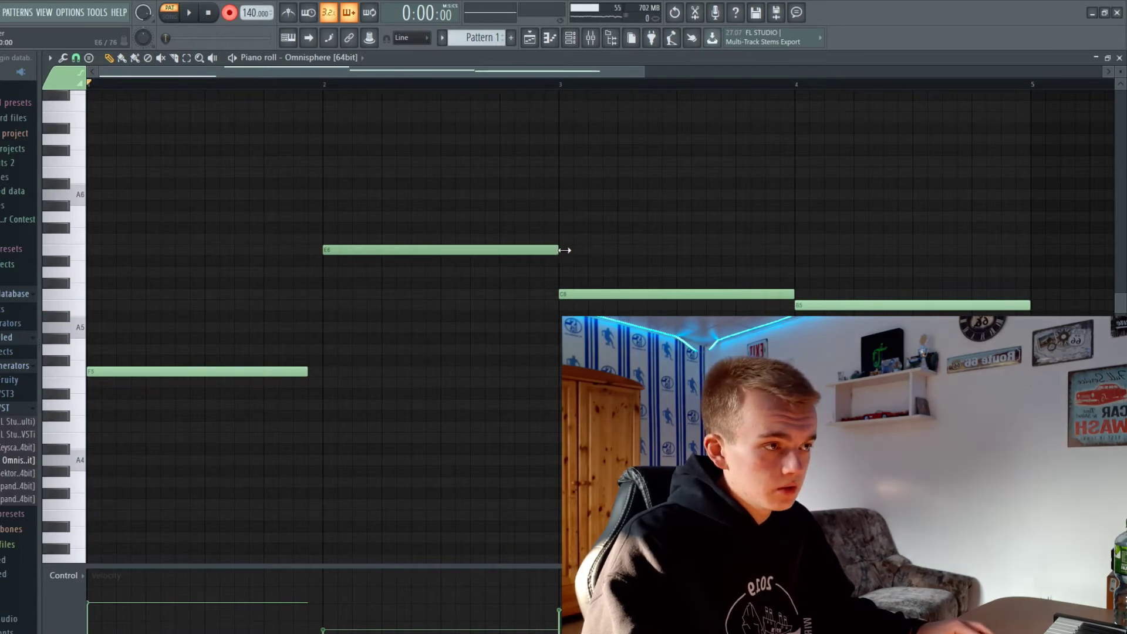
{"action": "left_click_drag", "start_coordinate": [308, 371], "coordinate": [321, 372]}
- Add D5 and A5 to the F5 in bar 1, stack C6 and G6 around bar 2's E6, and audition the chords
{"action": "left_click", "coordinate": [88, 406]}
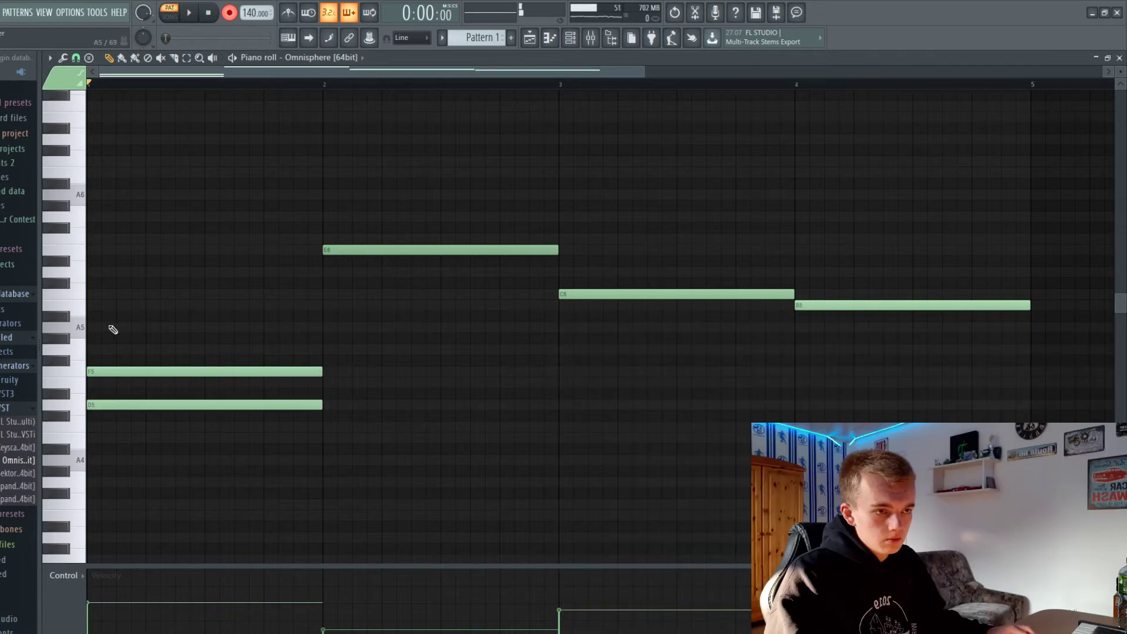
{"action": "key", "text": "space"}
{"action": "key", "text": "space"}
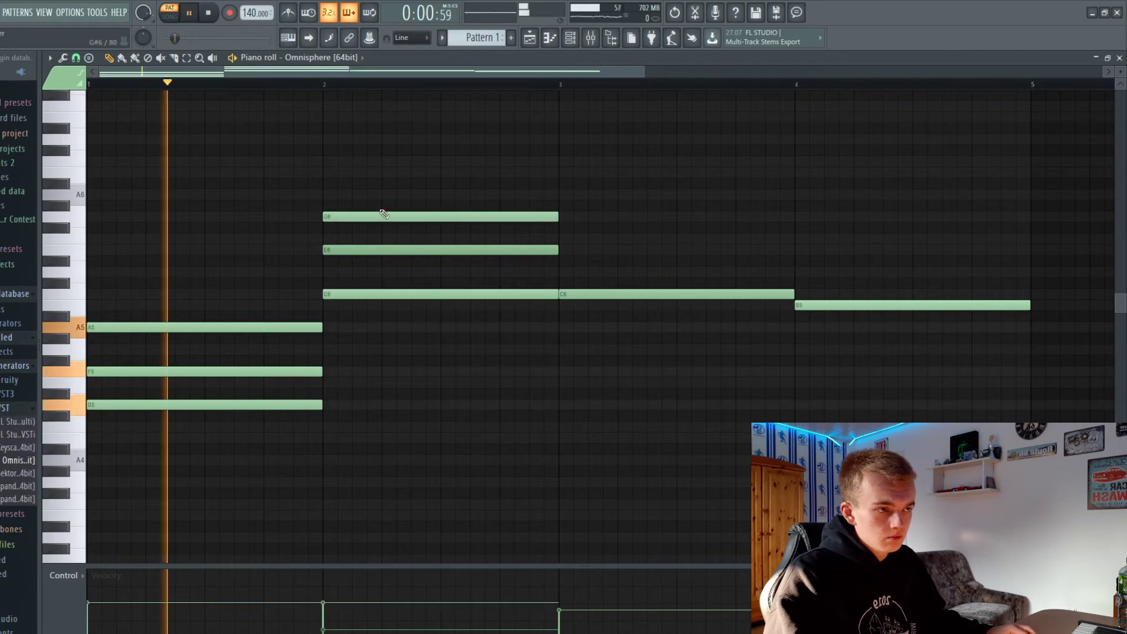
{"action": "key", "text": "space"}
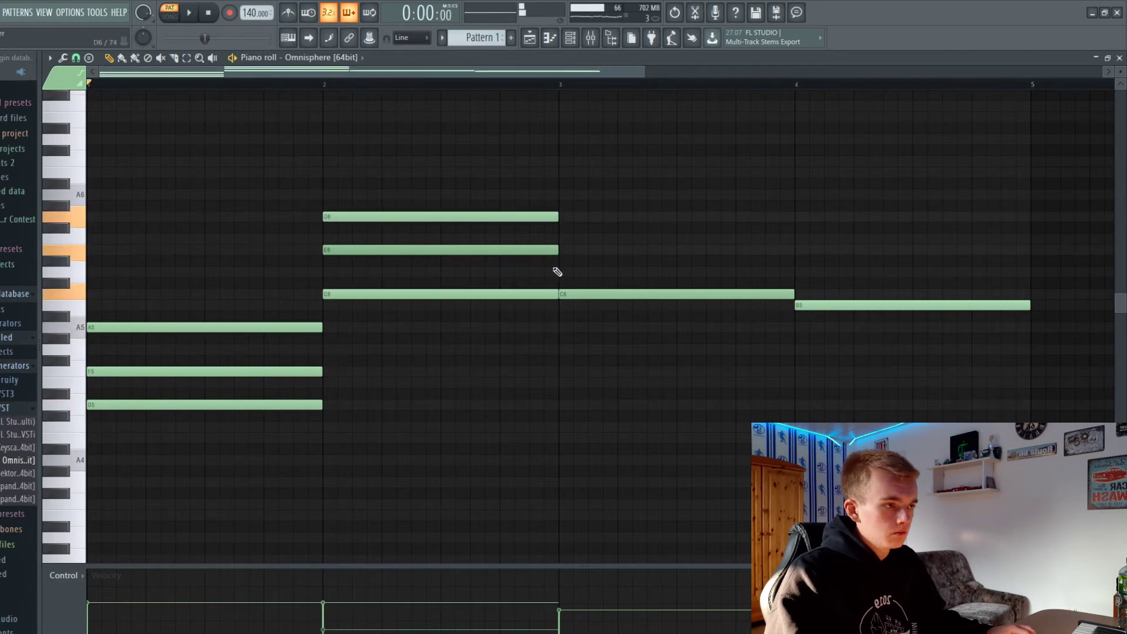
- Delete the G6 and E6 from bar 2 and raise its remaining note to D6, auditioning the result
{"action": "right_click", "coordinate": [478, 216]}
{"action": "right_click", "coordinate": [498, 250]}
{"action": "key", "text": "space"}
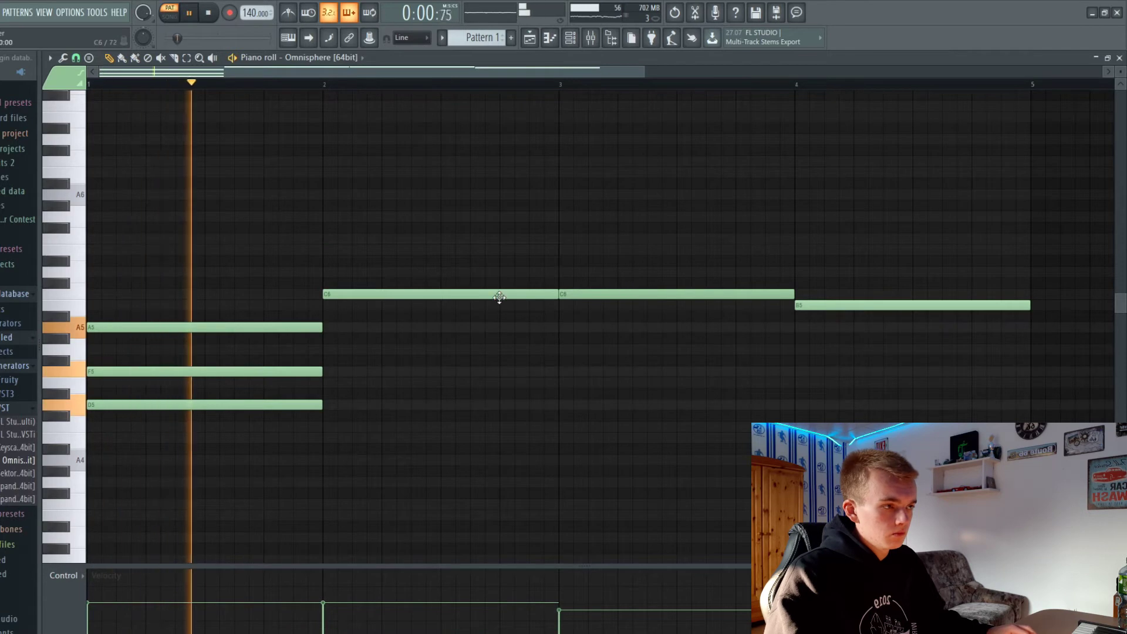
{"action": "key", "text": "space"}
{"action": "left_click_drag", "start_coordinate": [499, 297], "coordinate": [497, 275]}
{"action": "key", "text": "space"}
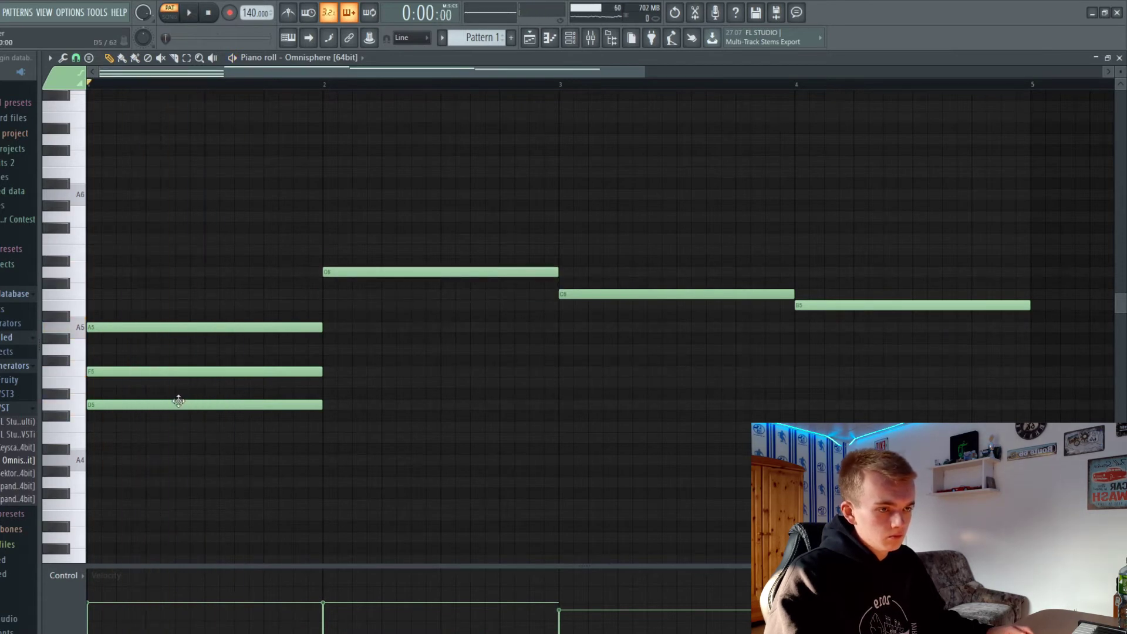
- Lower the single notes in bars 2 and 3 by one octave
{"action": "left_click_drag", "start_coordinate": [431, 243], "coordinate": [1083, 365]}
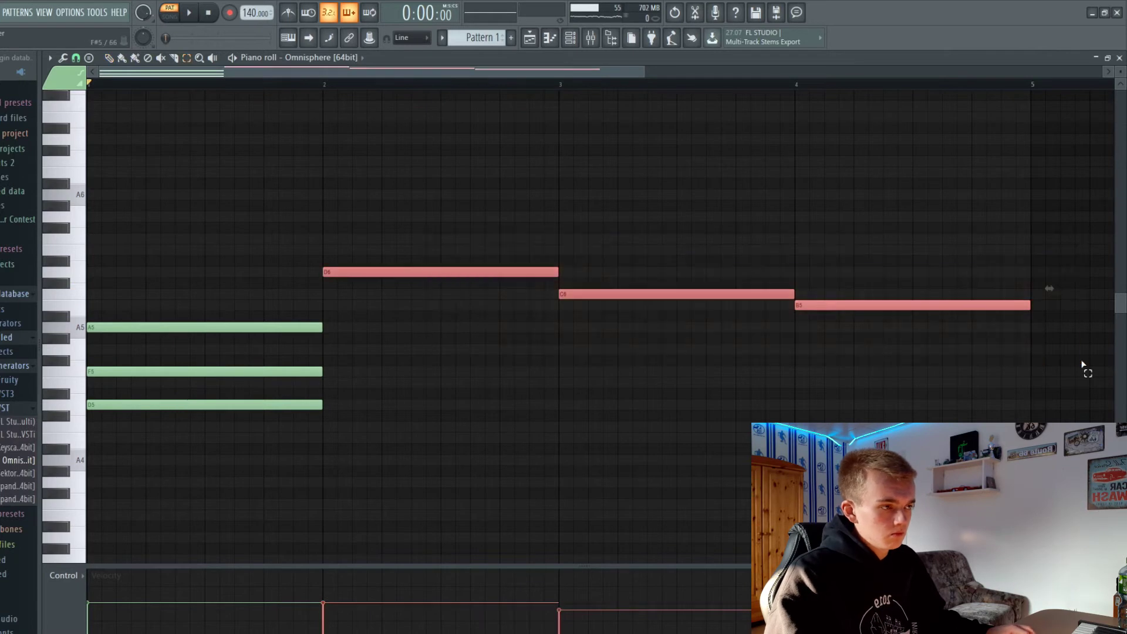
{"action": "left_click_drag", "start_coordinate": [792, 225], "coordinate": [495, 378]}
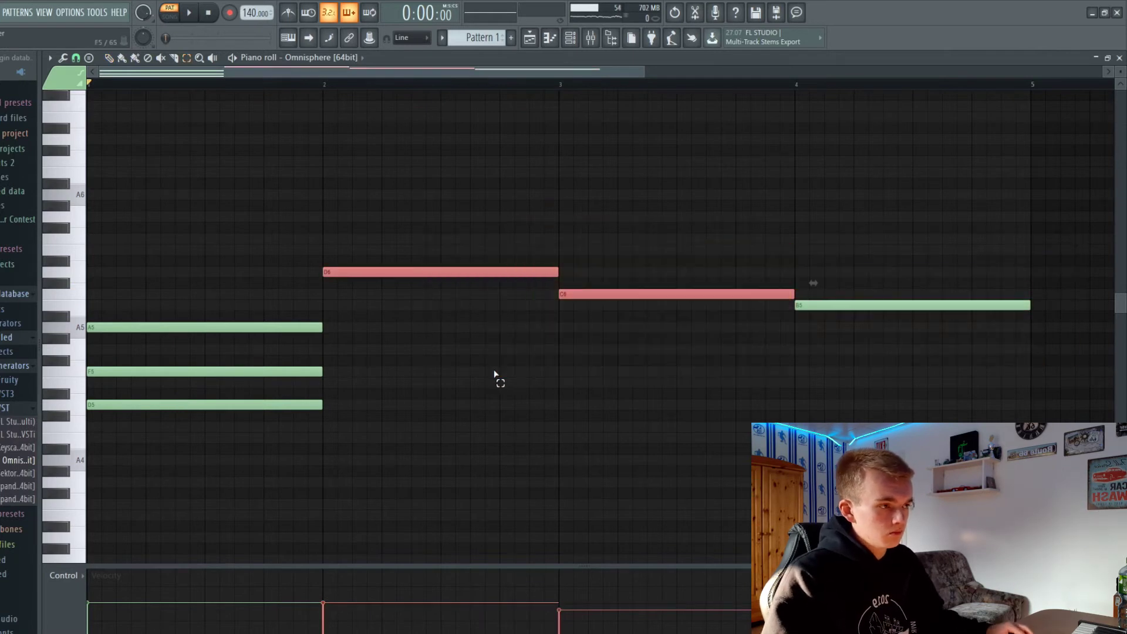
{"action": "key", "text": "ctrl+Down"}
{"action": "left_click", "coordinate": [544, 376]}
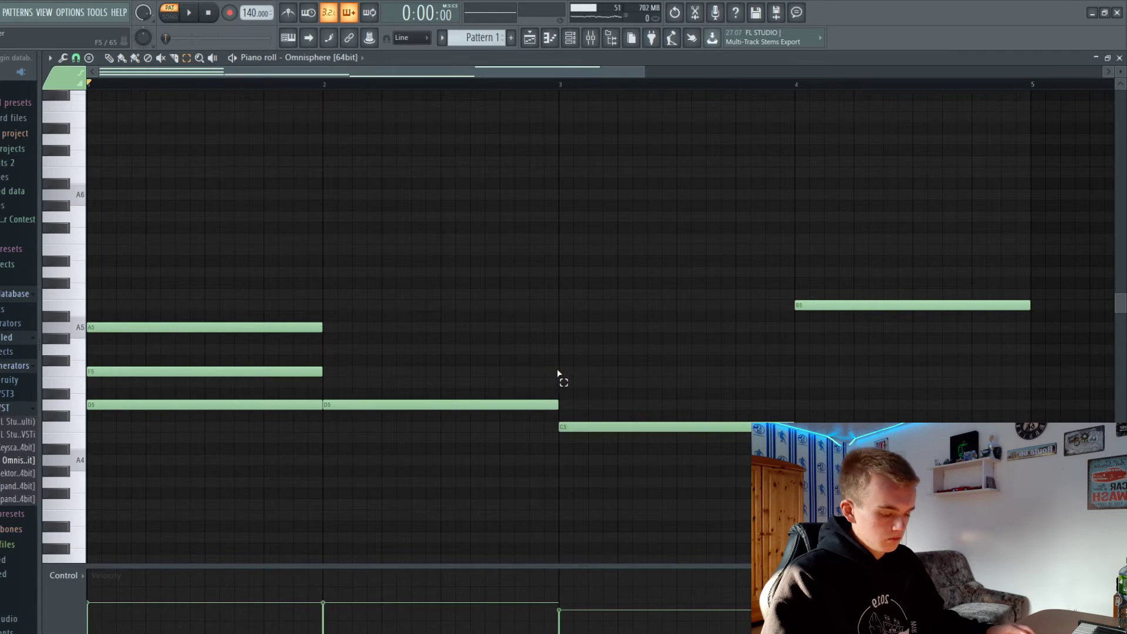
- Complete the bar 2 chord by adding B4 and G5 around the D5, and play it back
{"action": "key", "text": "space"}
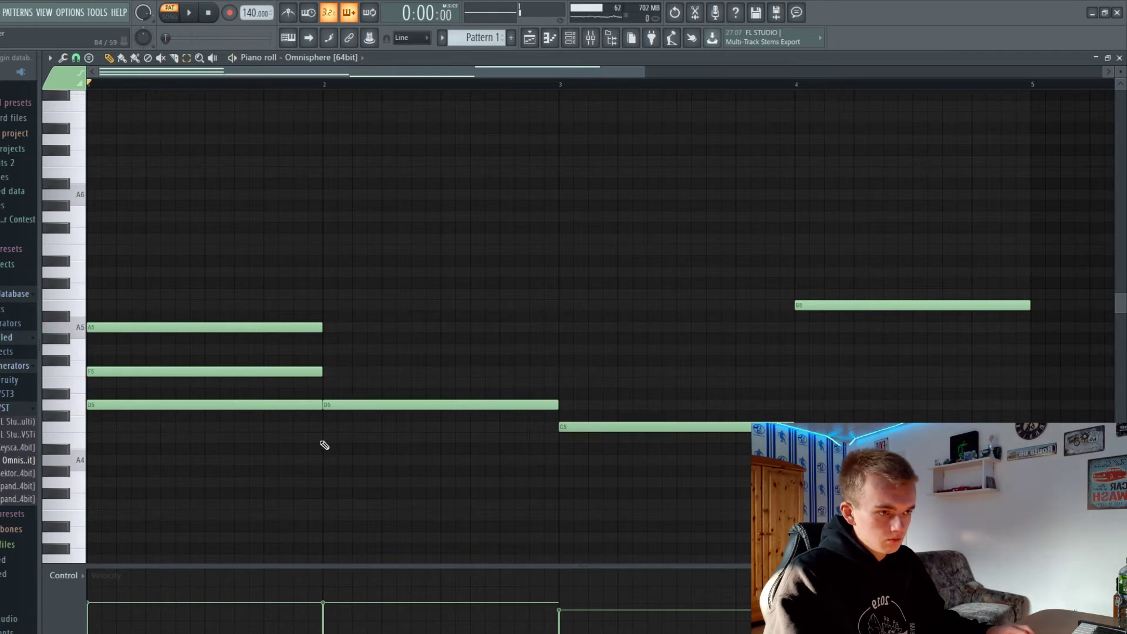
{"action": "key", "text": "space"}
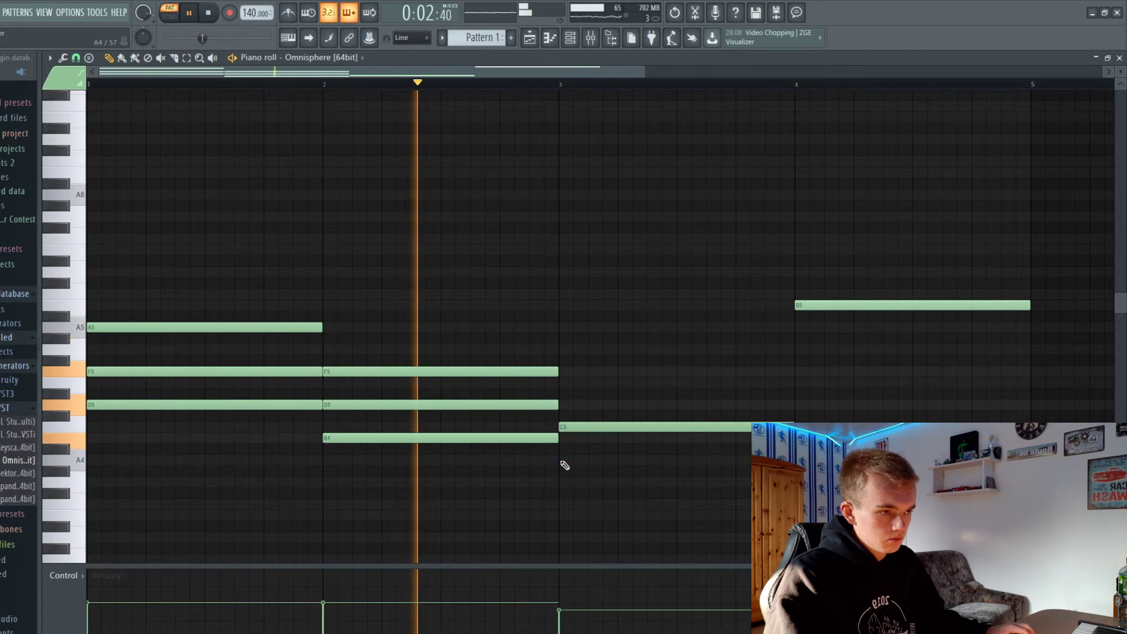
{"action": "key", "text": "space"}
{"action": "left_click_drag", "start_coordinate": [436, 372], "coordinate": [436, 349]}
{"action": "key", "text": "space"}
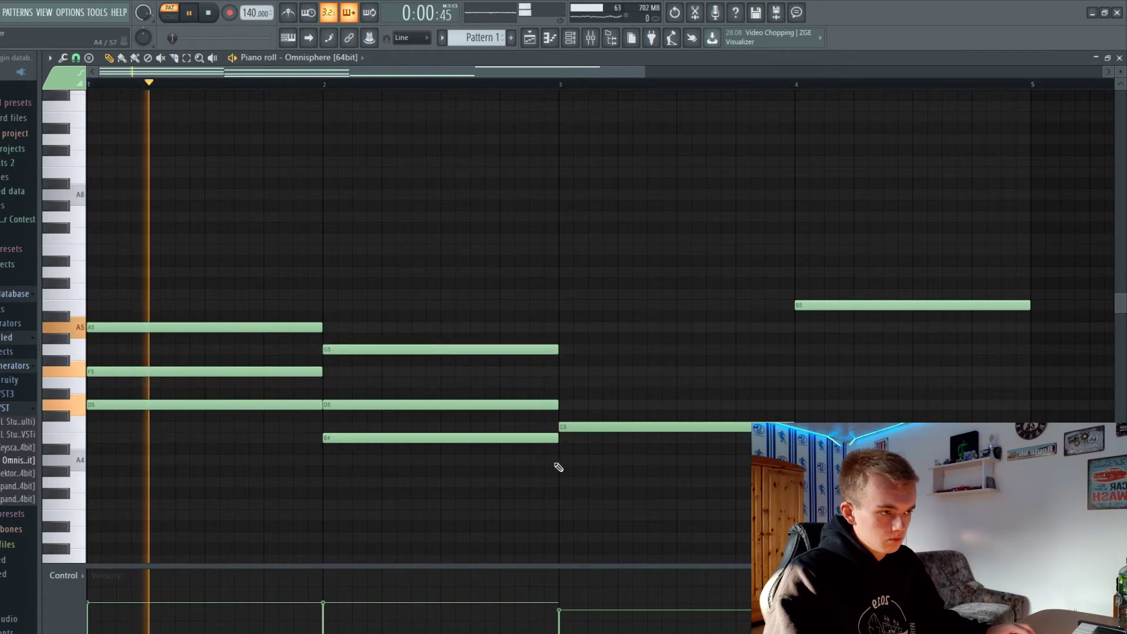
- Add A4 and E5 to the C5 in bar 3 and audition the progression
{"action": "left_click", "coordinate": [564, 460]}
{"action": "left_click", "coordinate": [561, 391]}
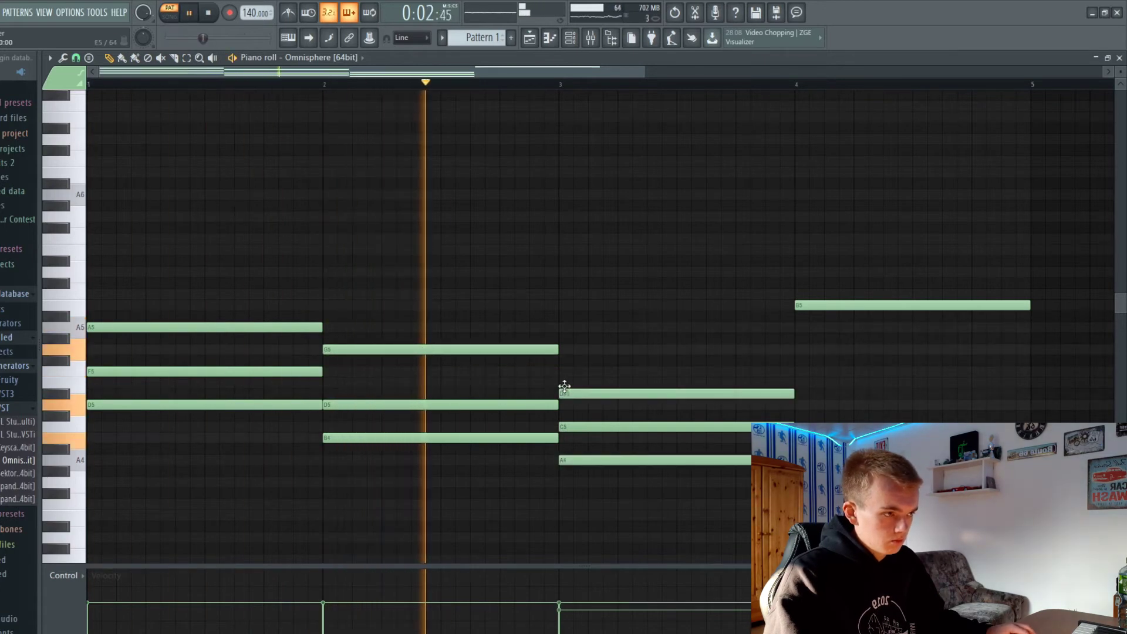
{"action": "left_click_drag", "start_coordinate": [561, 392], "coordinate": [560, 382]}
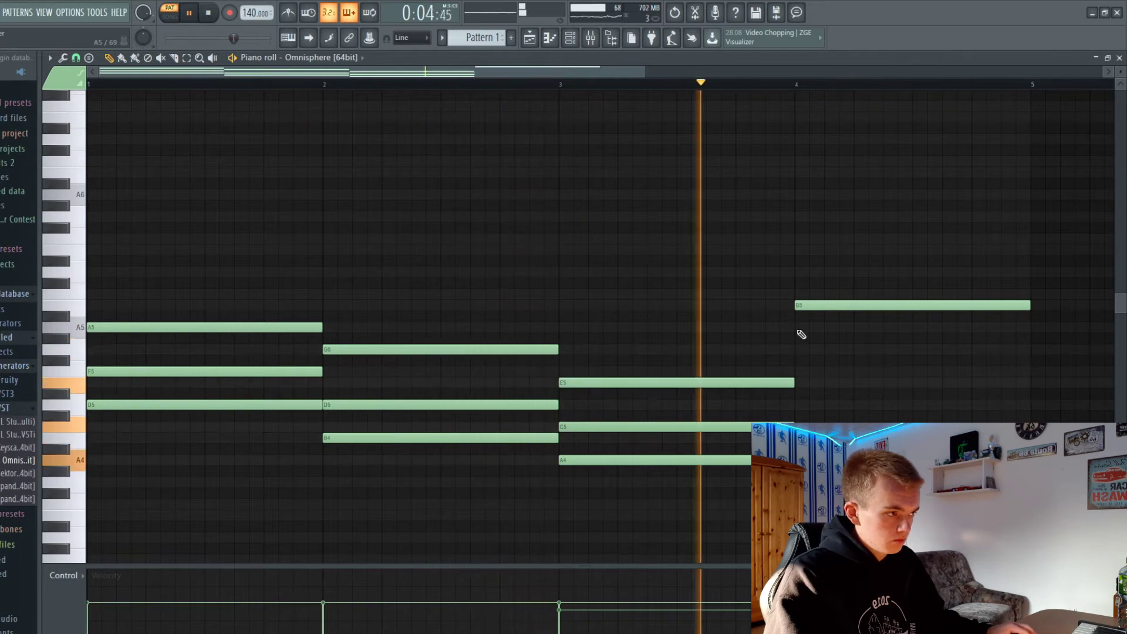
{"action": "key", "text": "space"}
{"action": "key", "text": "space"}
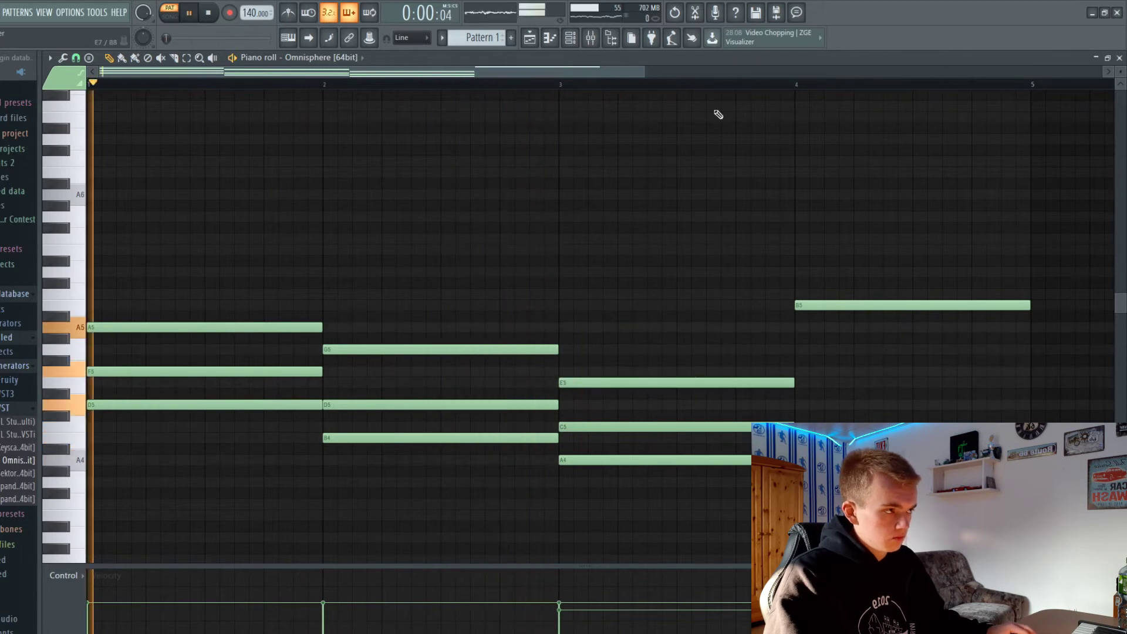
- Delete the B5 from bar 4 and duplicate the bar 3 chord into that bar
{"action": "right_click", "coordinate": [846, 305]}
{"action": "left_click_drag", "start_coordinate": [820, 305], "coordinate": [715, 427]}
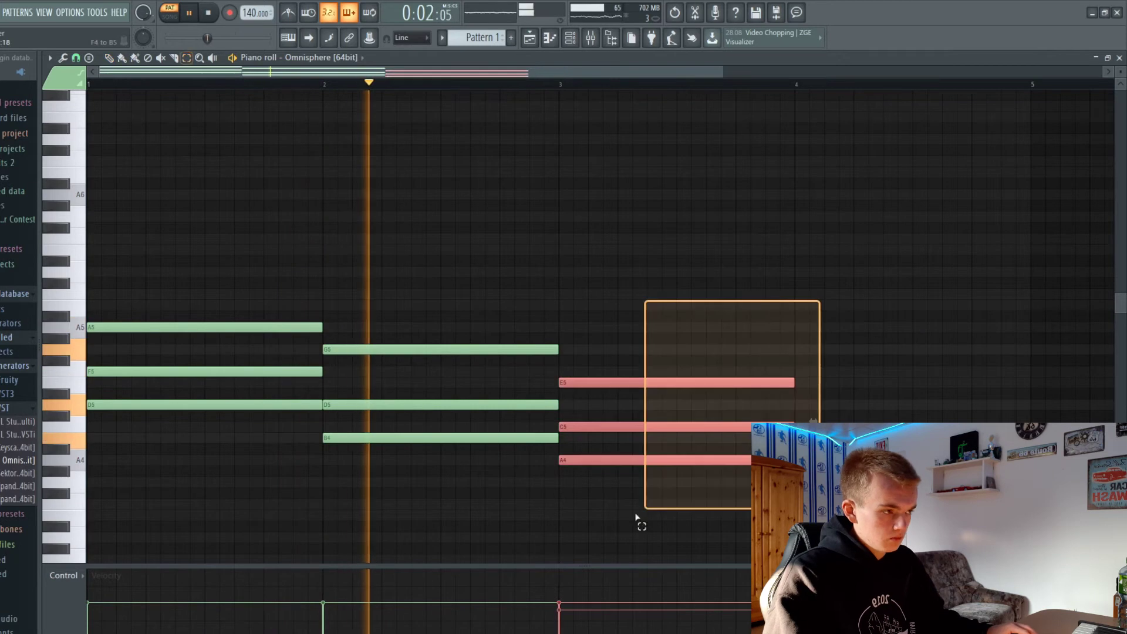
{"action": "key", "text": "ctrl+b"}
{"action": "key", "text": "ctrl+d"}
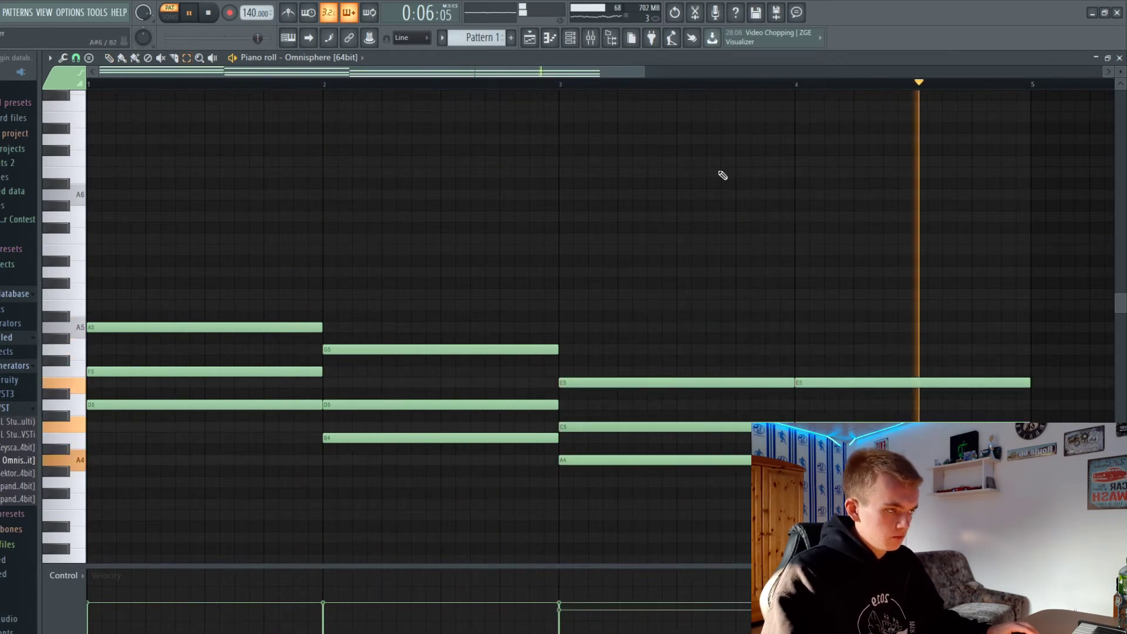
- Add a one-bar top note to the first two chords, D6 in bar 1 and B5 in bar 2
{"action": "left_click_drag", "start_coordinate": [646, 71], "coordinate": [1106, 71]}
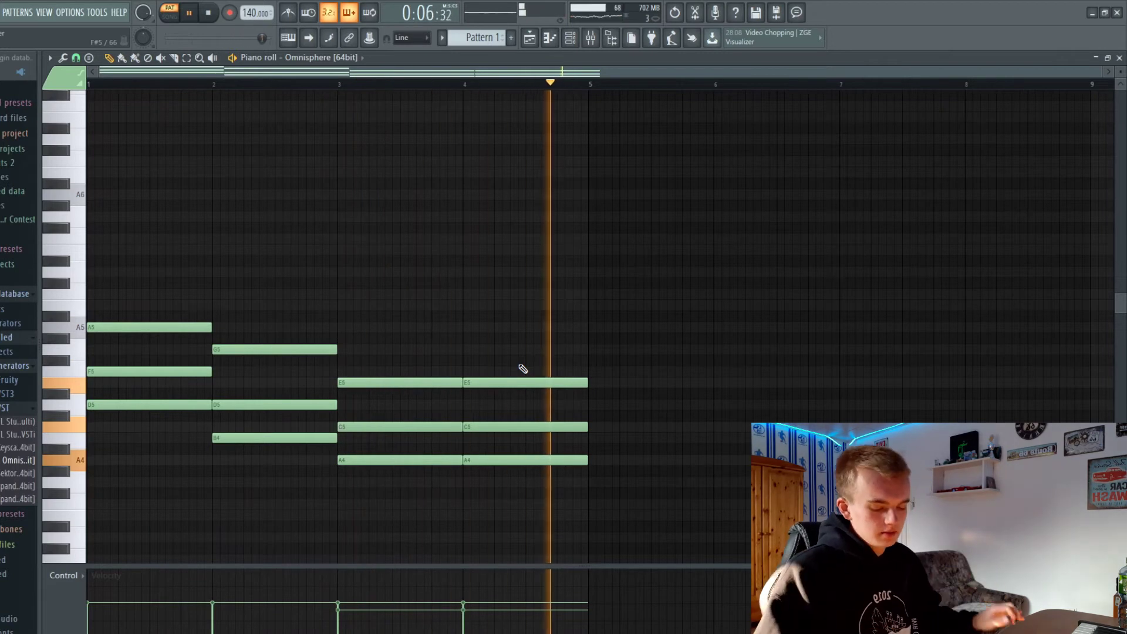
{"action": "key", "text": "space"}
{"action": "left_click", "coordinate": [90, 272]}
{"action": "key", "text": "space"}
{"action": "left_click", "coordinate": [213, 294]}
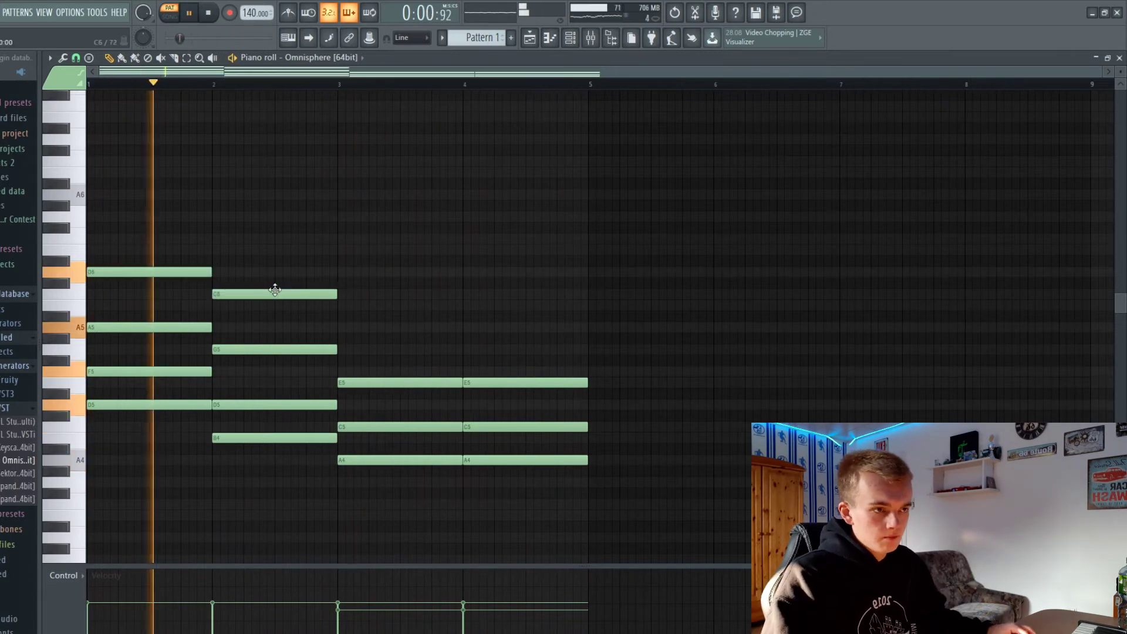
{"action": "left_click_drag", "start_coordinate": [276, 292], "coordinate": [277, 311]}
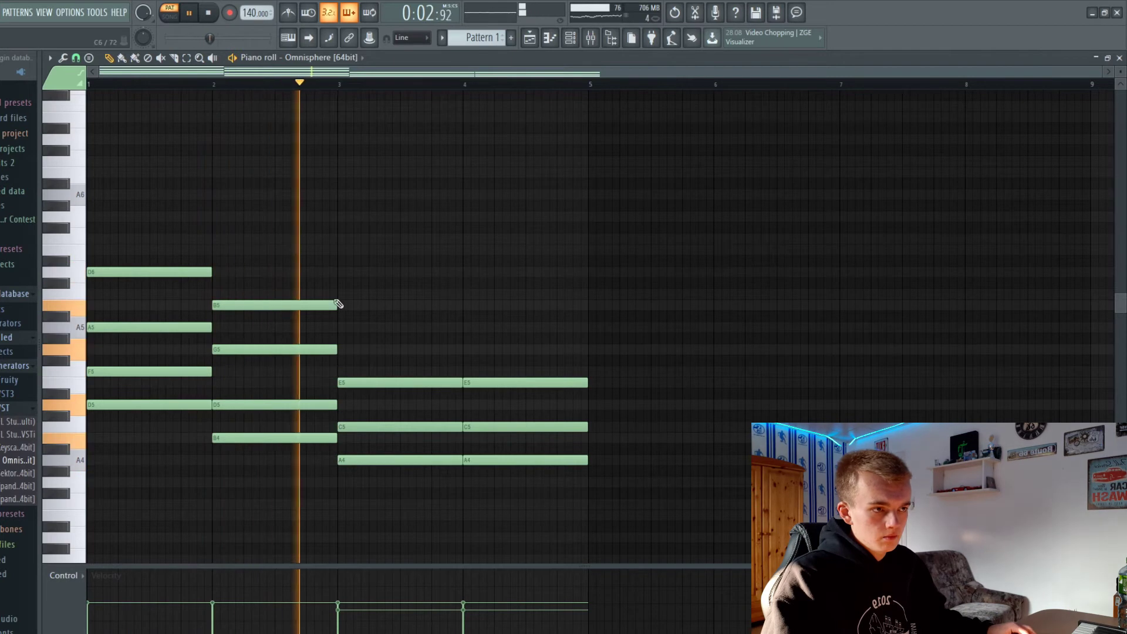
- Add C6 as the top note of the chords in bars 3 and 4 and play the progression
{"action": "left_click", "coordinate": [352, 294]}
{"action": "key", "text": "space"}
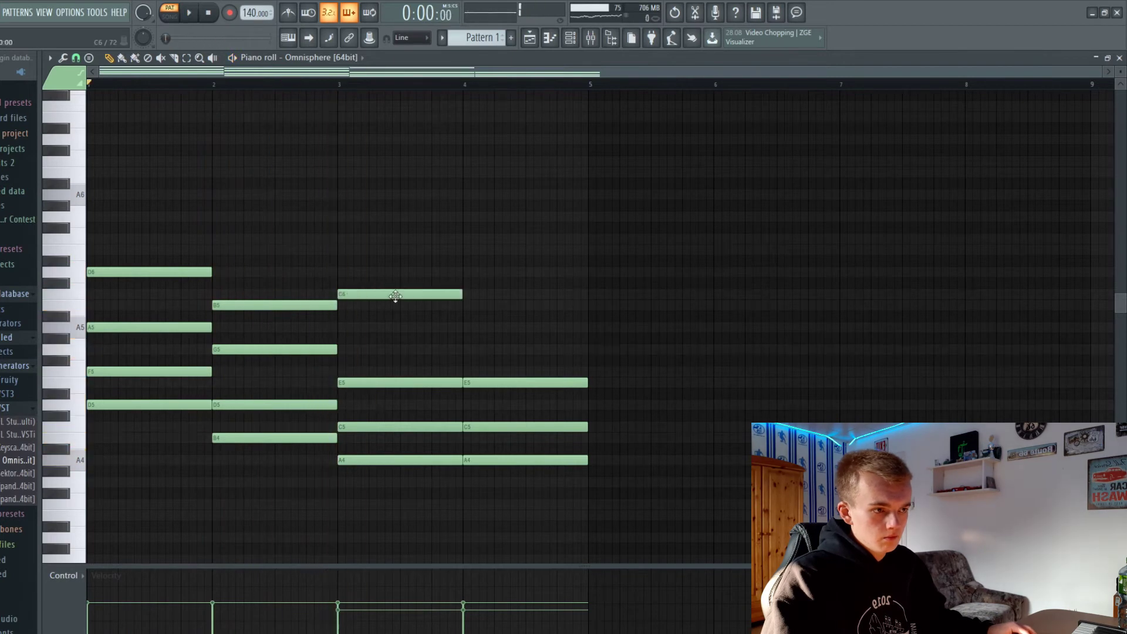
{"action": "key", "text": "space"}
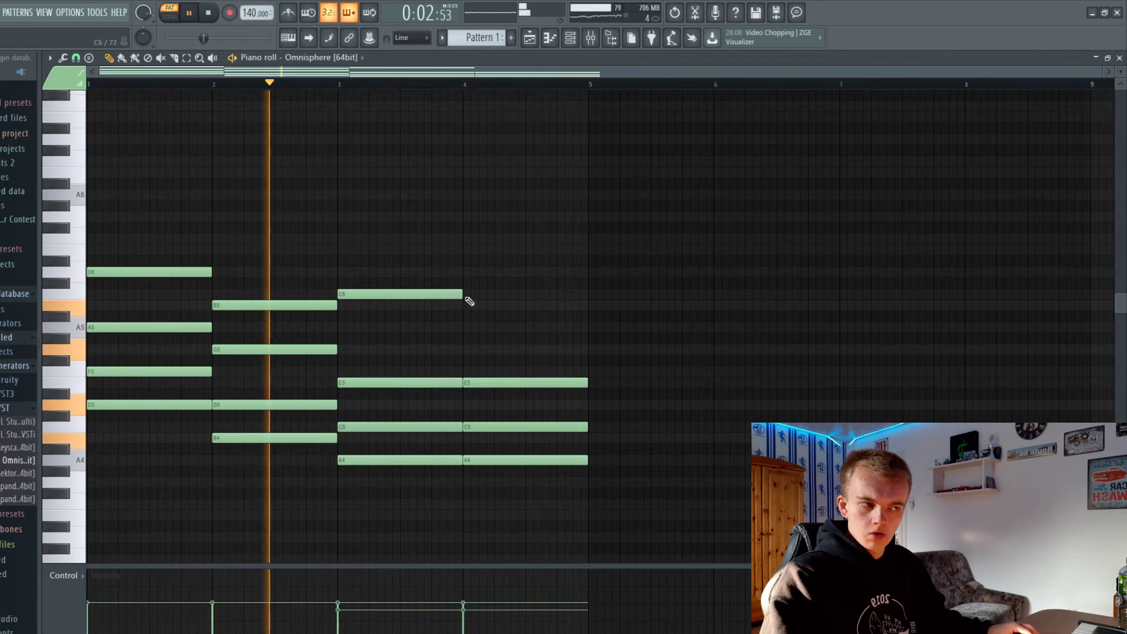
{"action": "left_click", "coordinate": [473, 295]}
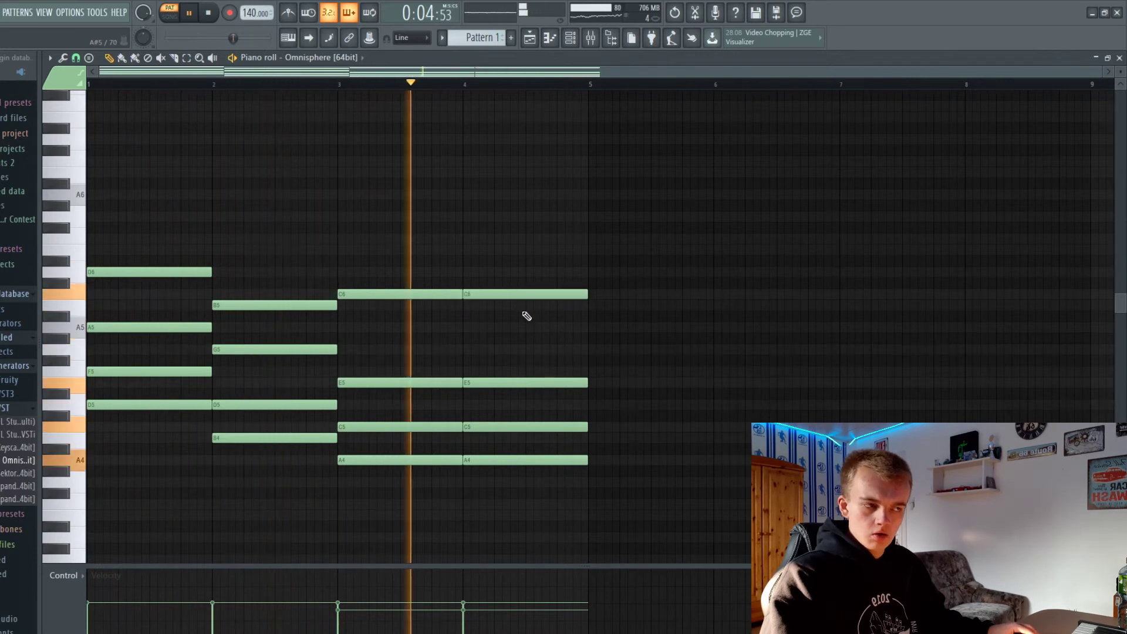
{"action": "key", "text": "space"}
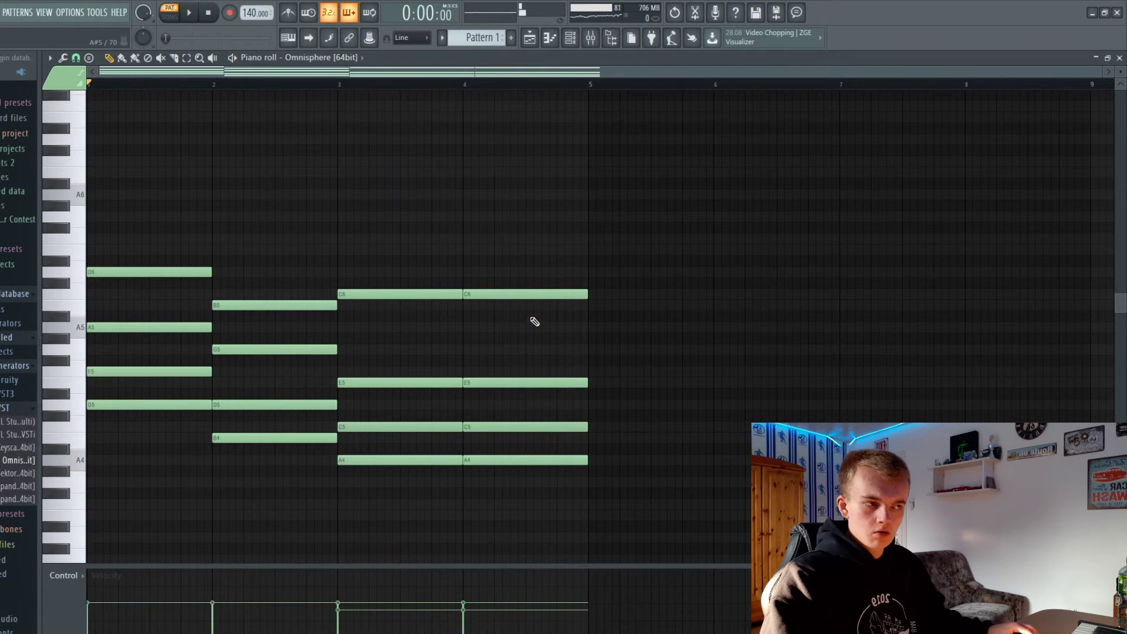
- Record a descending C7, B6, A6, G6 melody over bars 1 and 2, align it to the grid, and enlarge the note area
{"action": "key", "text": "space"}
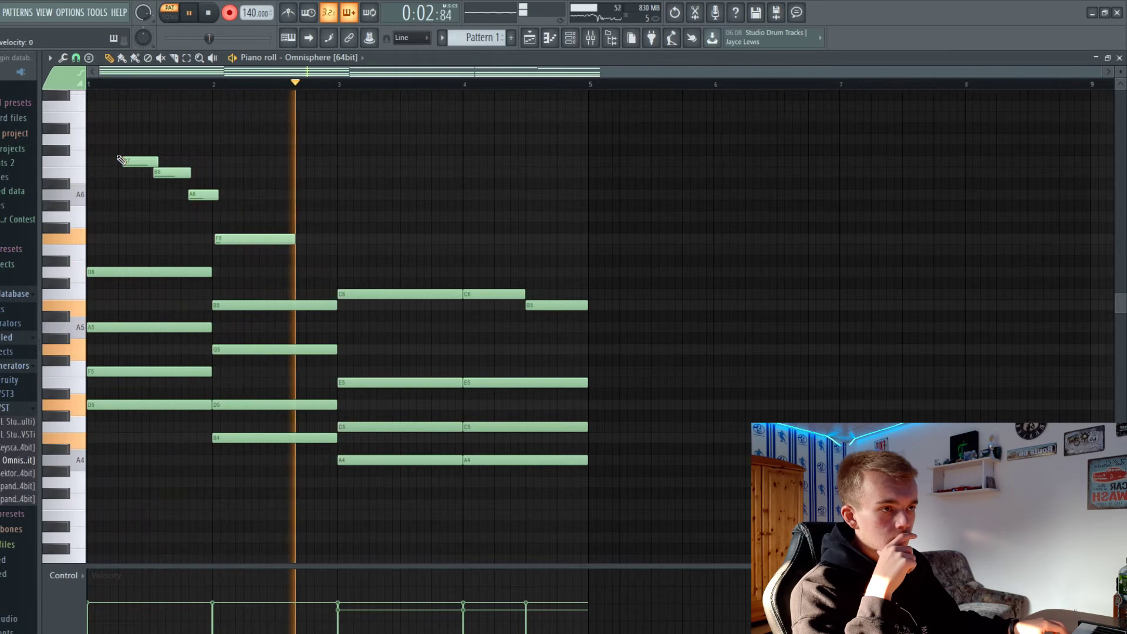
{"action": "key", "text": "space"}
{"action": "key", "text": "space"}
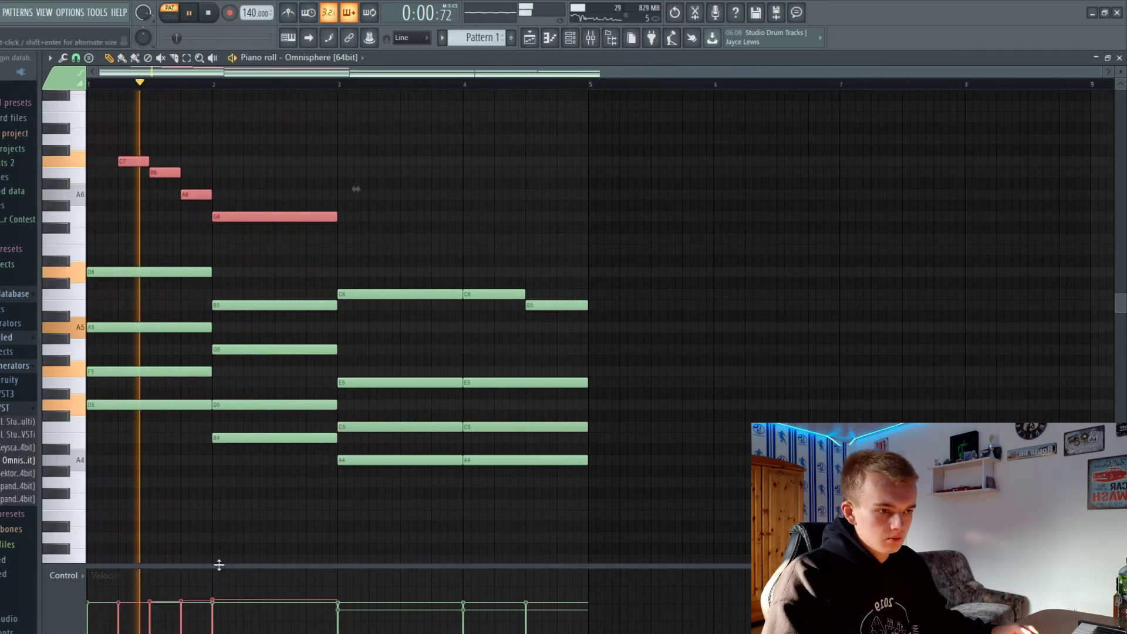
{"action": "left_click_drag", "start_coordinate": [219, 565], "coordinate": [219, 600]}
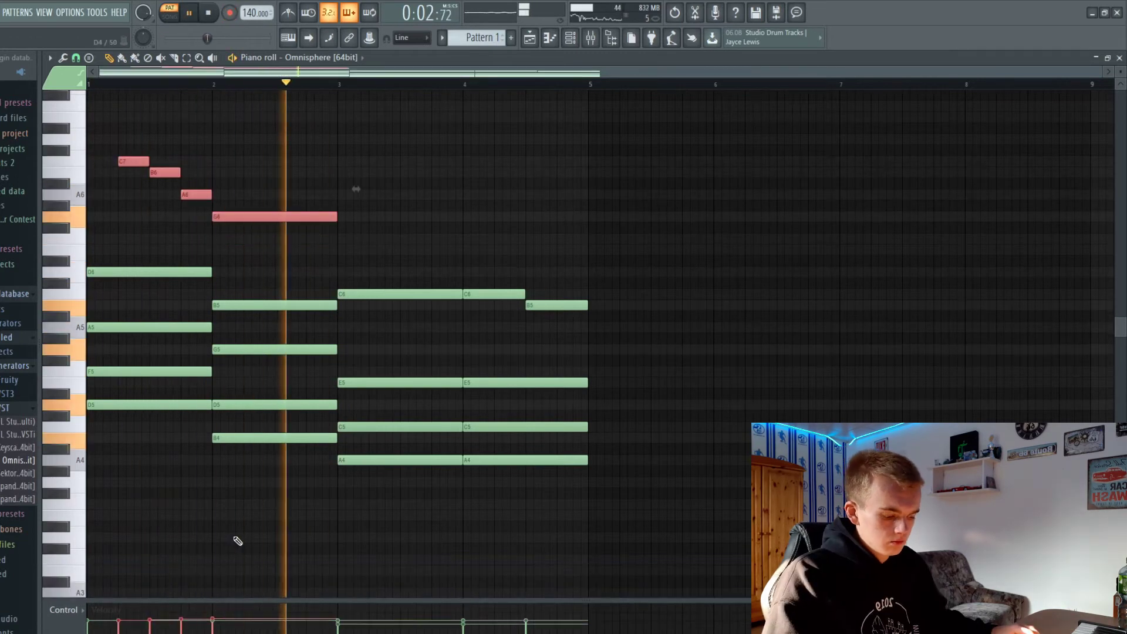
- Continue the melody with a short A6 at the end of bar 2 and a one-bar E6 in bar 3
{"action": "key", "text": "space"}
{"action": "left_click", "coordinate": [307, 195]}
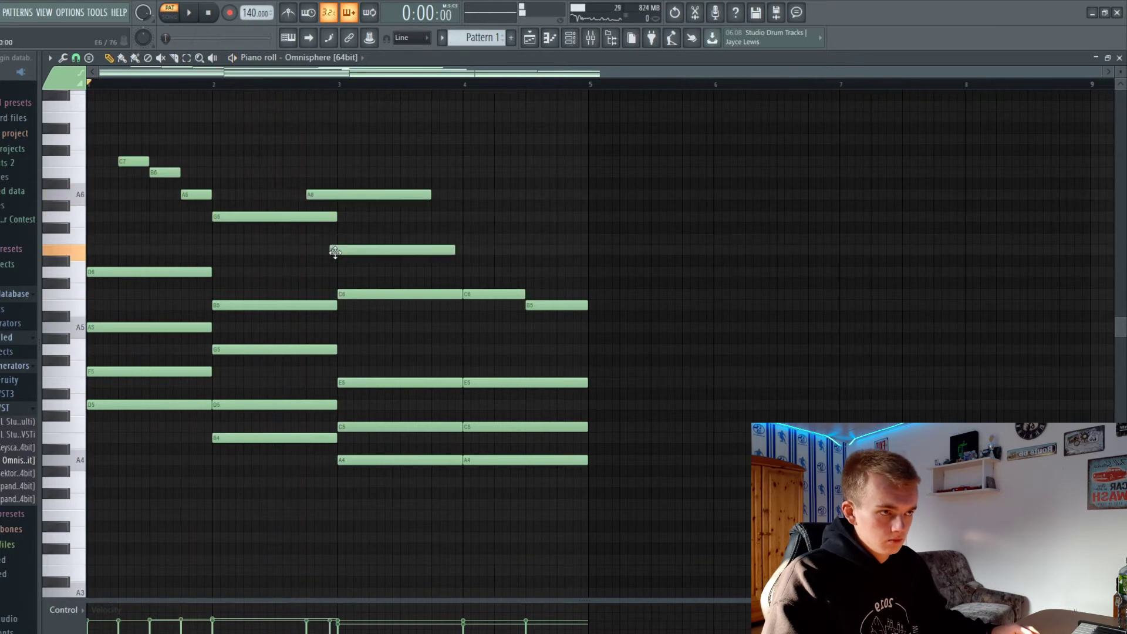
{"action": "key", "text": "space"}
{"action": "left_click_drag", "start_coordinate": [430, 194], "coordinate": [339, 195]}
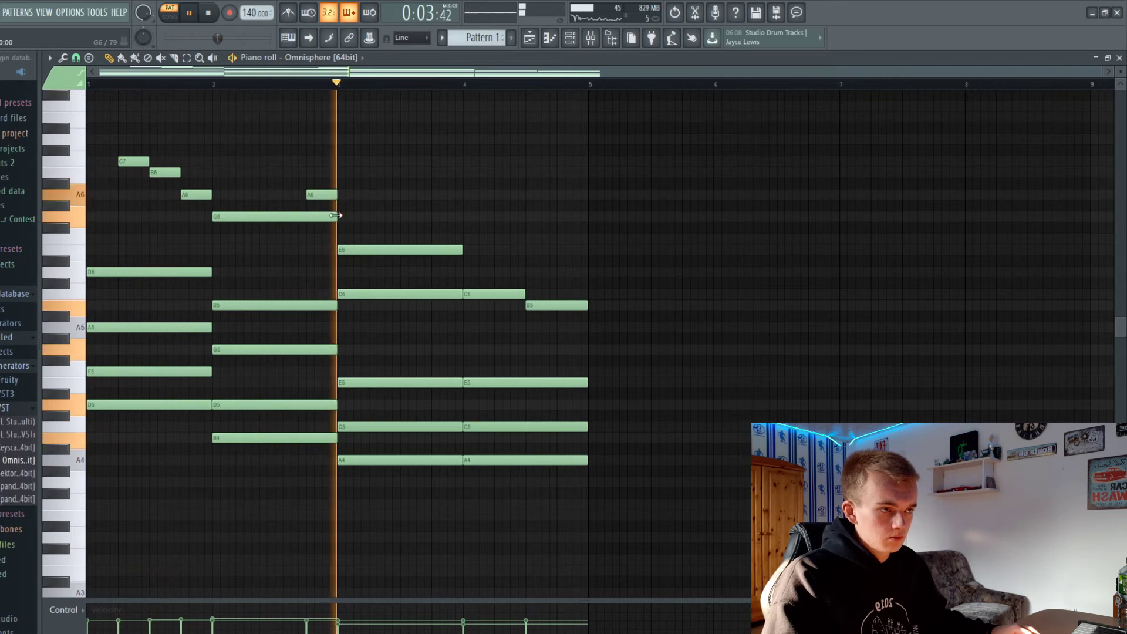
- Shorten the long G6 in bar 2 and add half-bar E6 and D6 melody notes across bar 4
{"action": "left_click_drag", "start_coordinate": [330, 217], "coordinate": [314, 217]}
{"action": "key", "text": "space"}
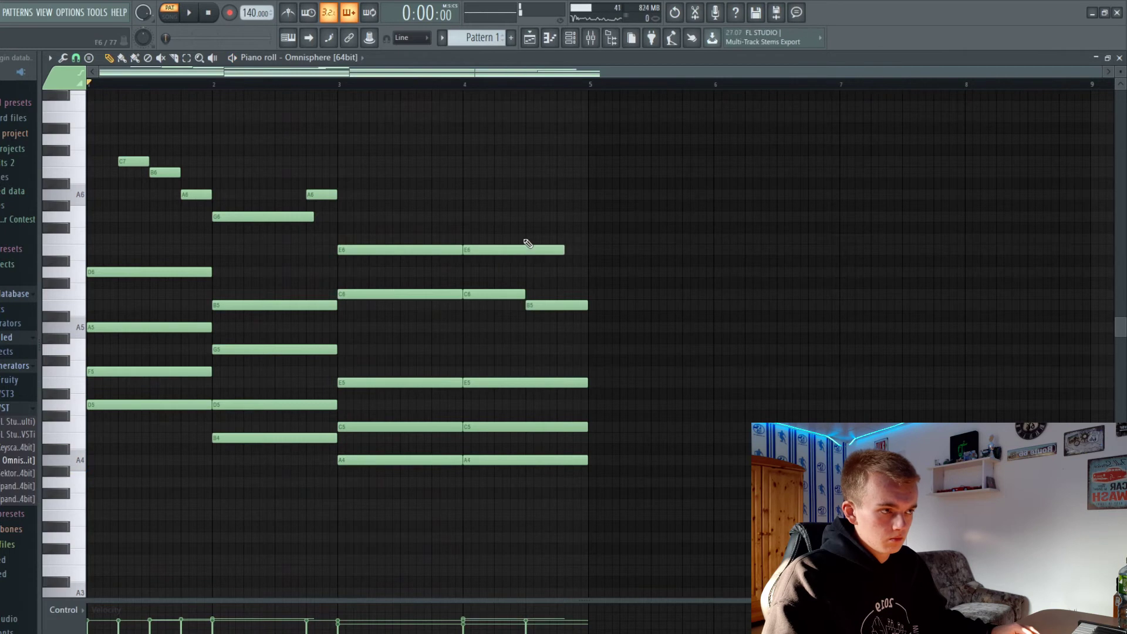
{"action": "key", "text": "space"}
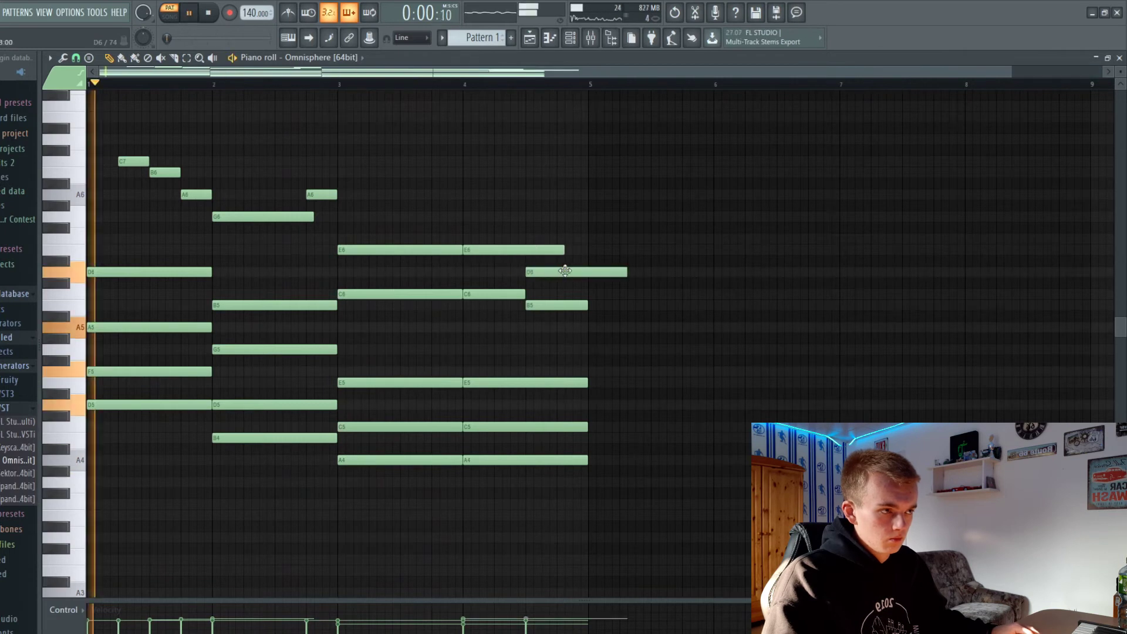
{"action": "left_click_drag", "start_coordinate": [563, 250], "coordinate": [525, 255]}
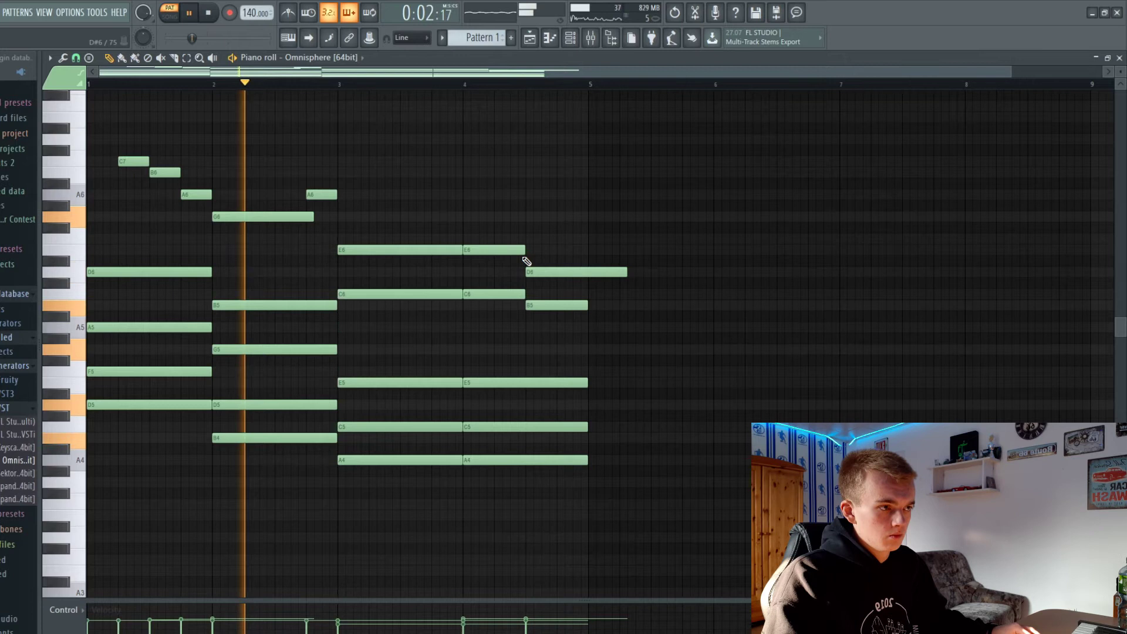
{"action": "left_click_drag", "start_coordinate": [627, 274], "coordinate": [587, 275]}
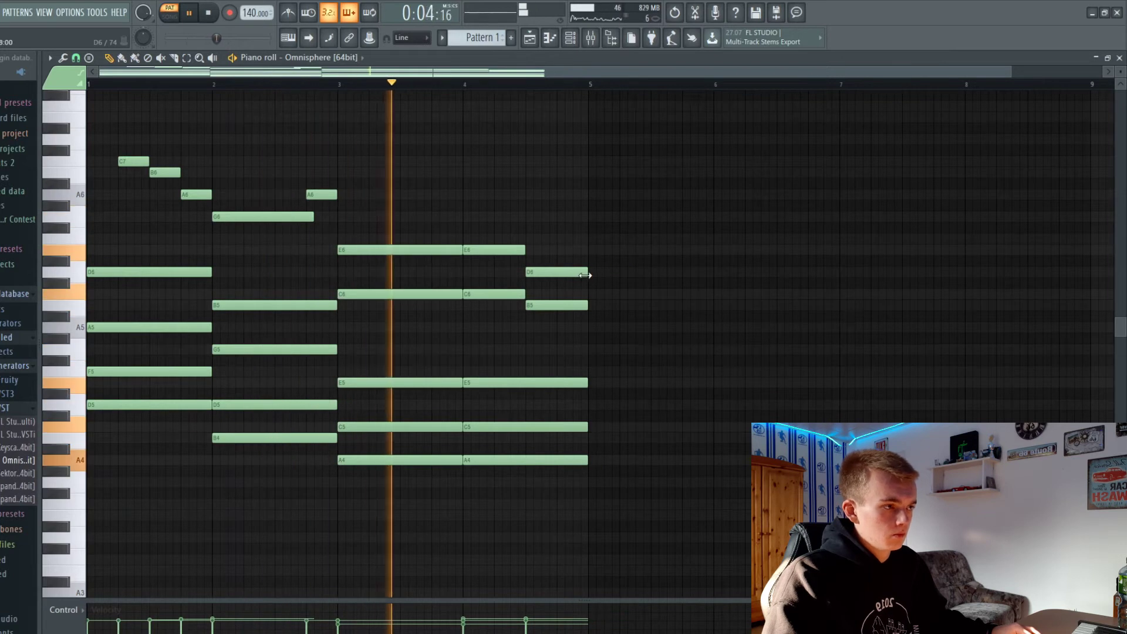
{"action": "key", "text": "space"}
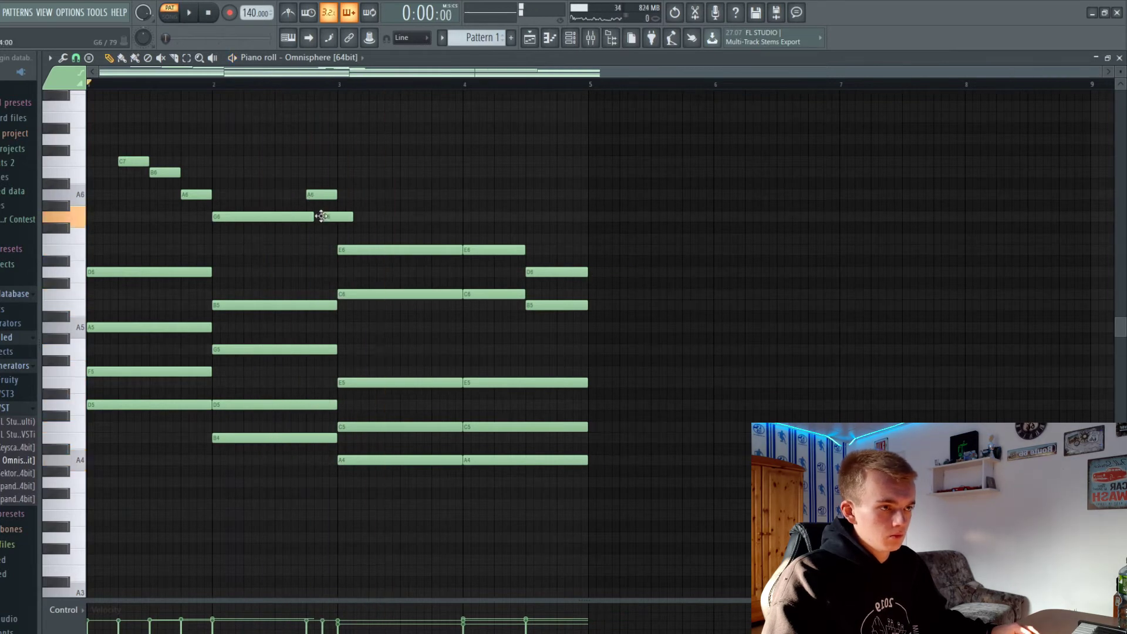
- Add a short G6 at the end of bar 2, trimming the long G6 and the A6 before it so they do not overlap
{"action": "key", "text": "space"}
{"action": "left_click_drag", "start_coordinate": [352, 217], "coordinate": [306, 218]}
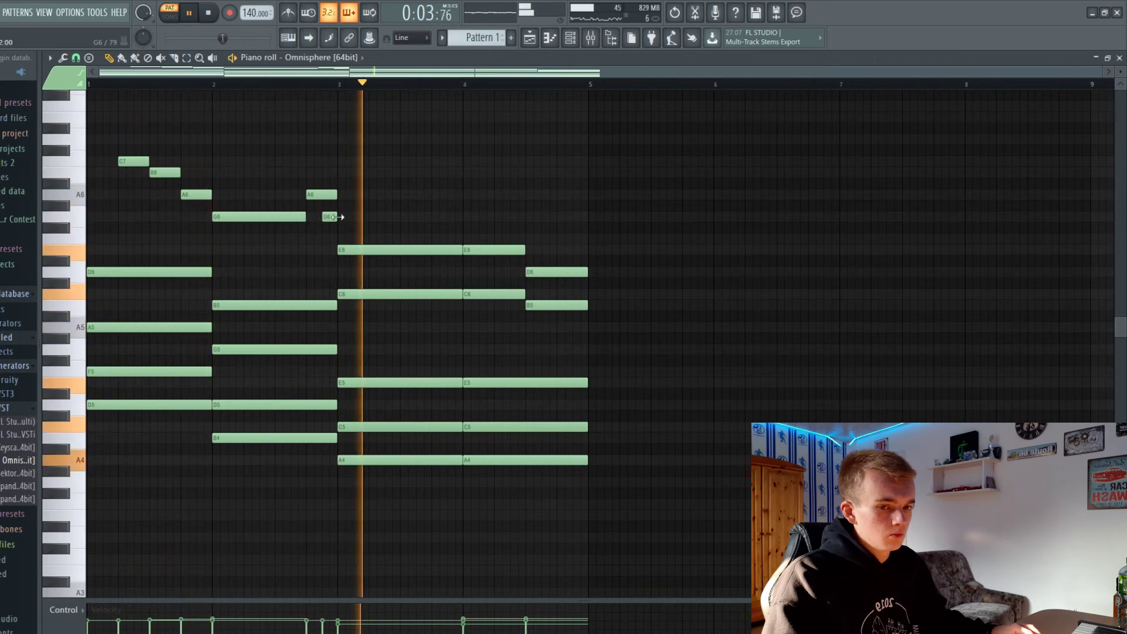
{"action": "left_click_drag", "start_coordinate": [337, 195], "coordinate": [322, 195]}
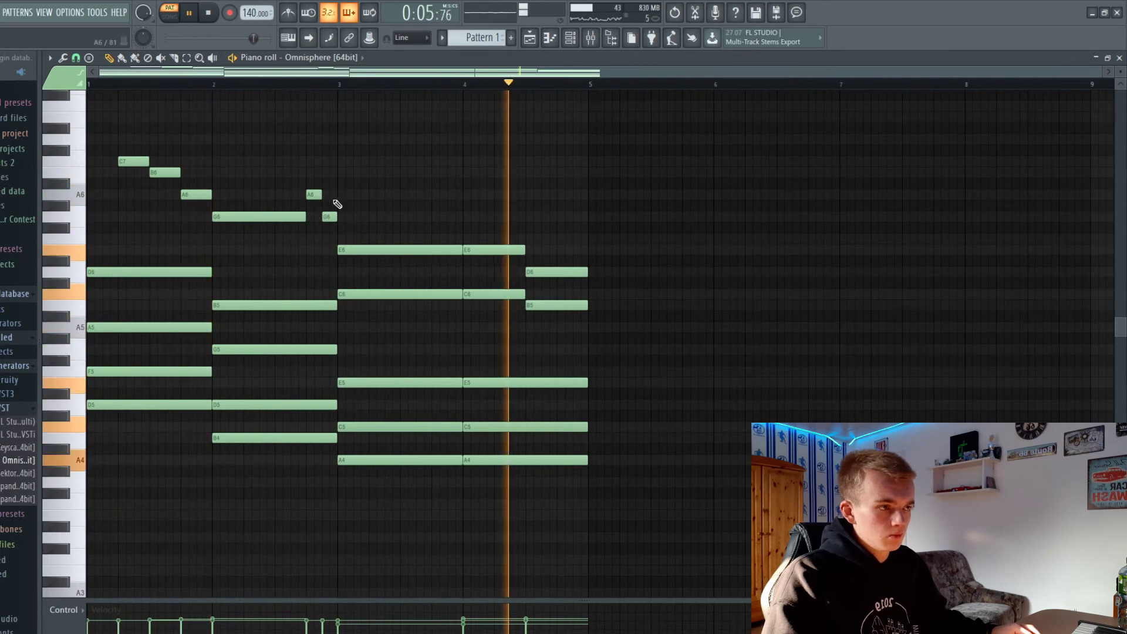
- Strum all notes with their ends preserved and randomize their velocity levels
{"action": "key", "text": "ctrl+a"}
{"action": "key", "text": "alt+s"}
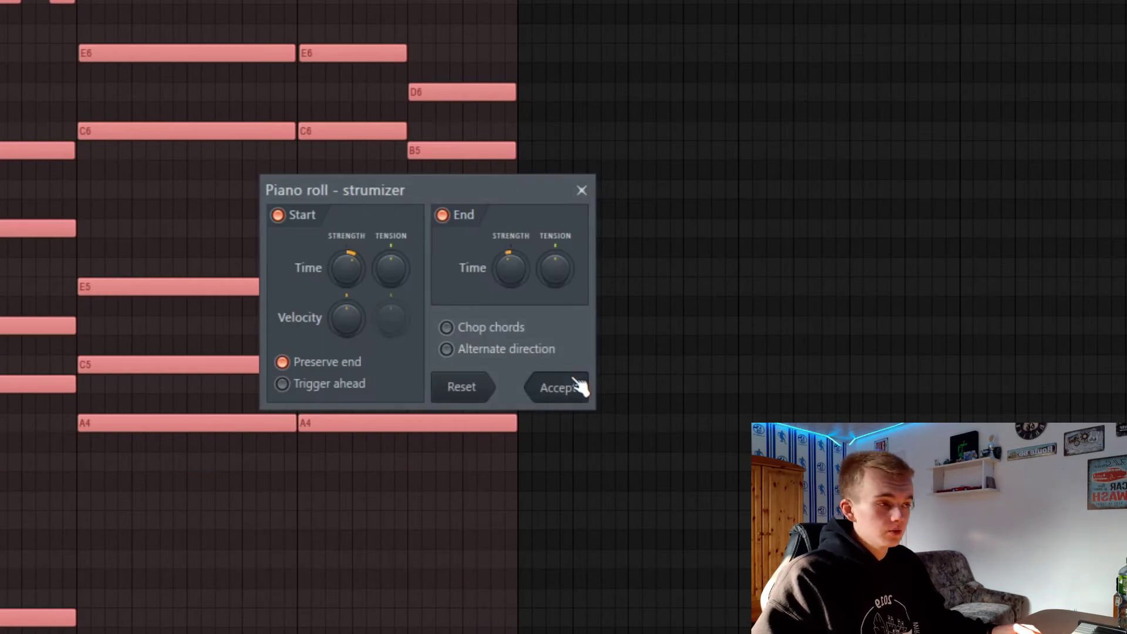
{"action": "left_click", "coordinate": [557, 386]}
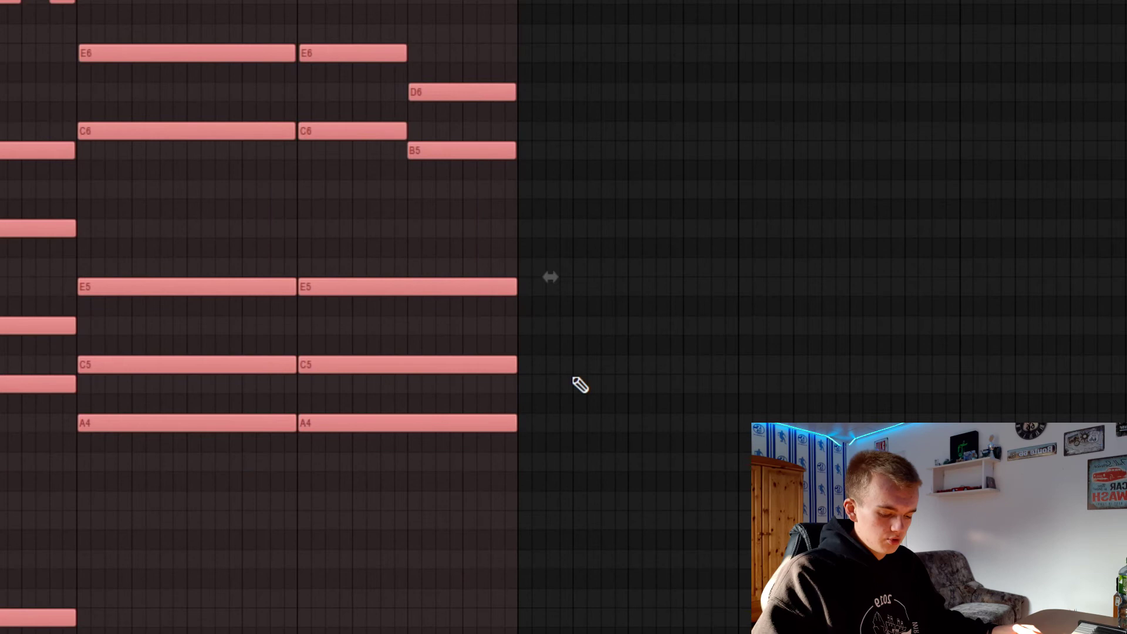
{"action": "key", "text": "alt+r"}
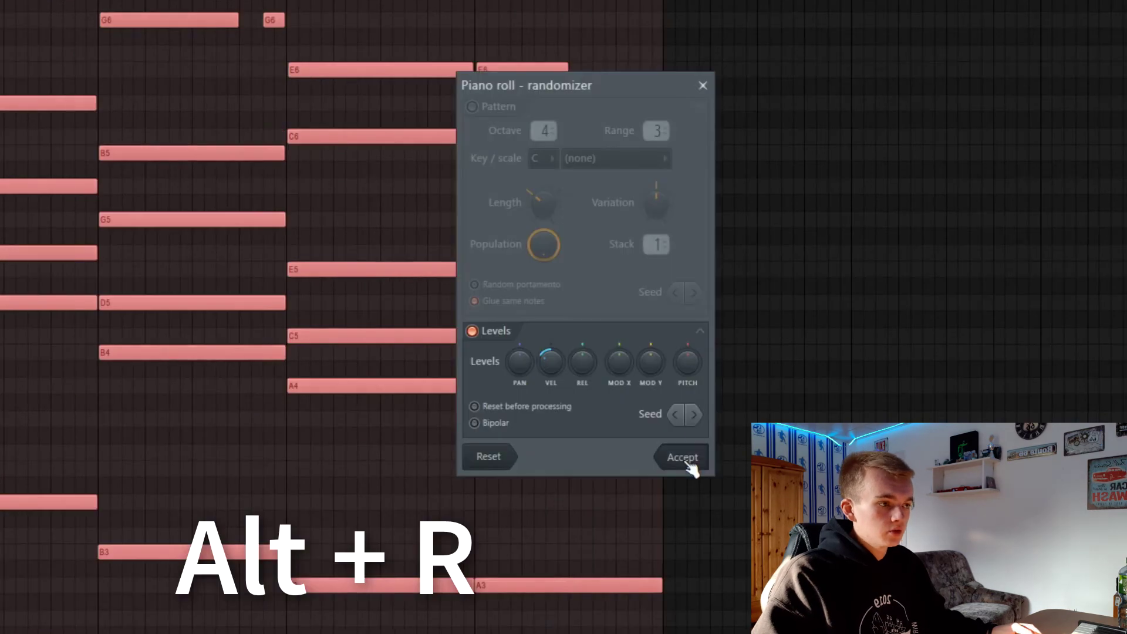
{"action": "left_click", "coordinate": [685, 461]}
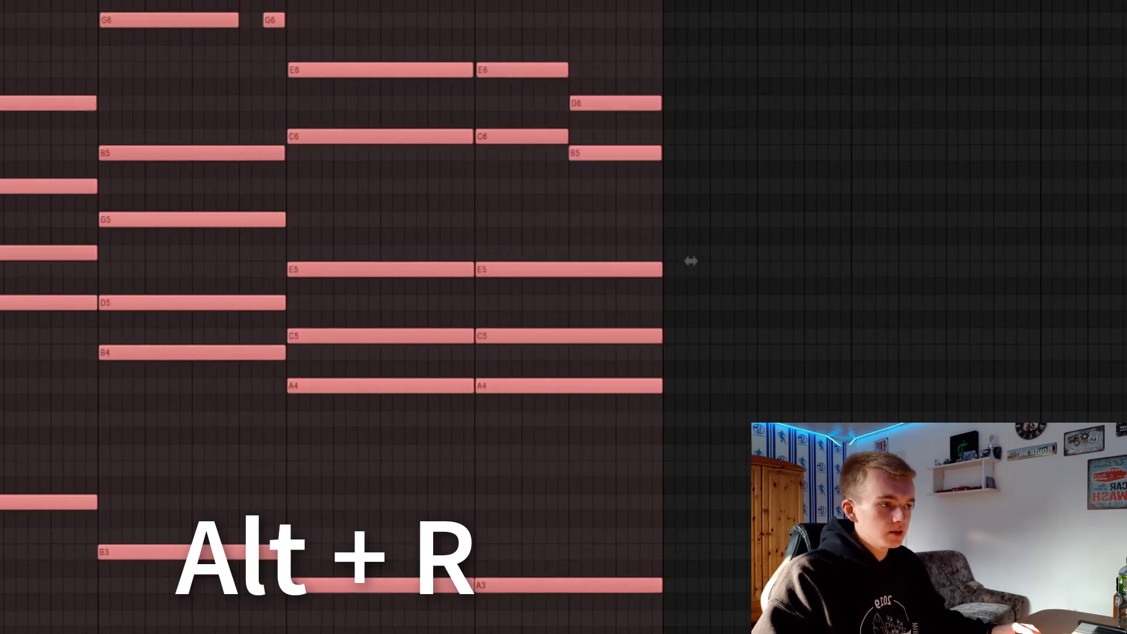
{"action": "left_click", "coordinate": [693, 253]}
{"action": "key", "text": "space"}
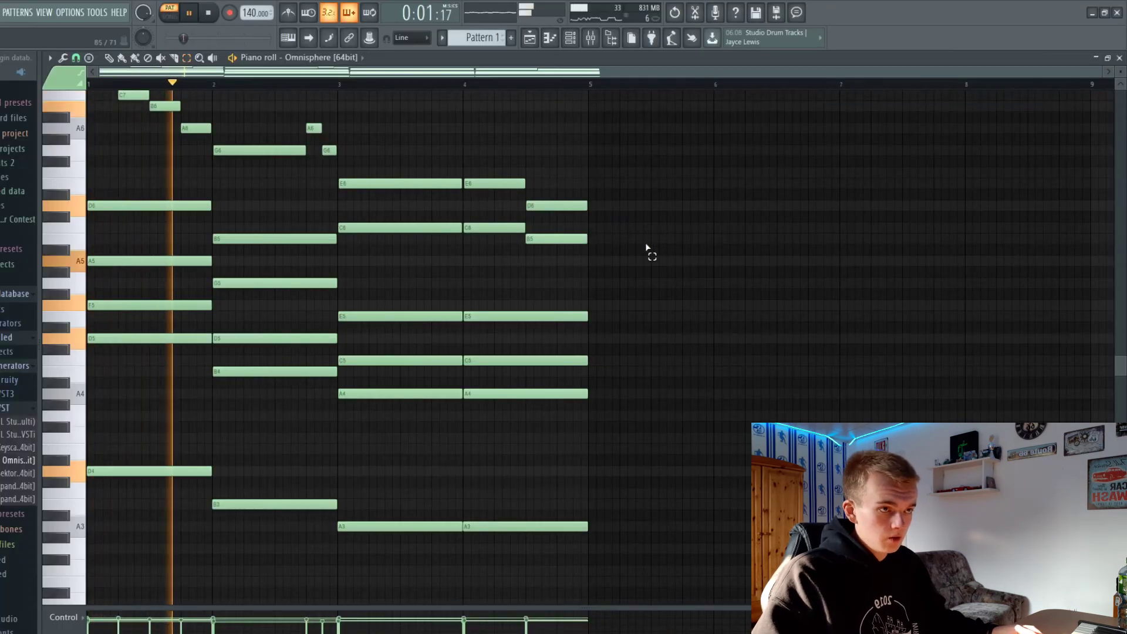
{"action": "scroll", "coordinate": [645, 249], "scroll_direction": "up", "scroll_amount": 4}
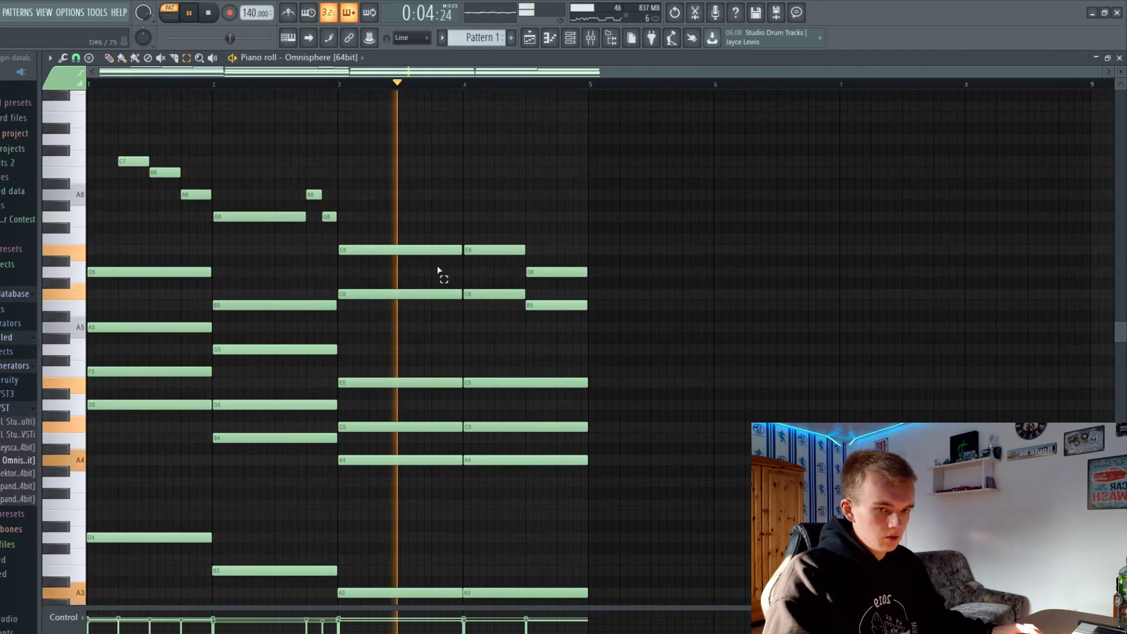
{"action": "left_click_drag", "start_coordinate": [132, 145], "coordinate": [456, 256]}
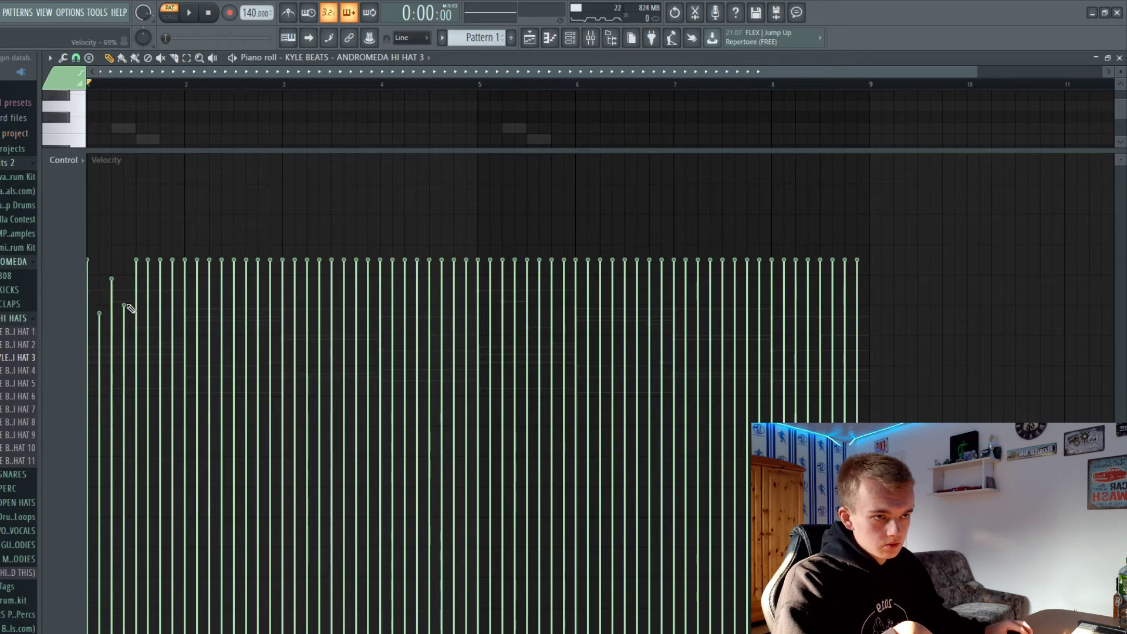
- Repeat the four Andromeda Hi Hat 3 notes with varied velocities until they fill all eight bars, and play the pattern
{"action": "key", "text": "space"}
{"action": "left_click_drag", "start_coordinate": [194, 148], "coordinate": [153, 503]}
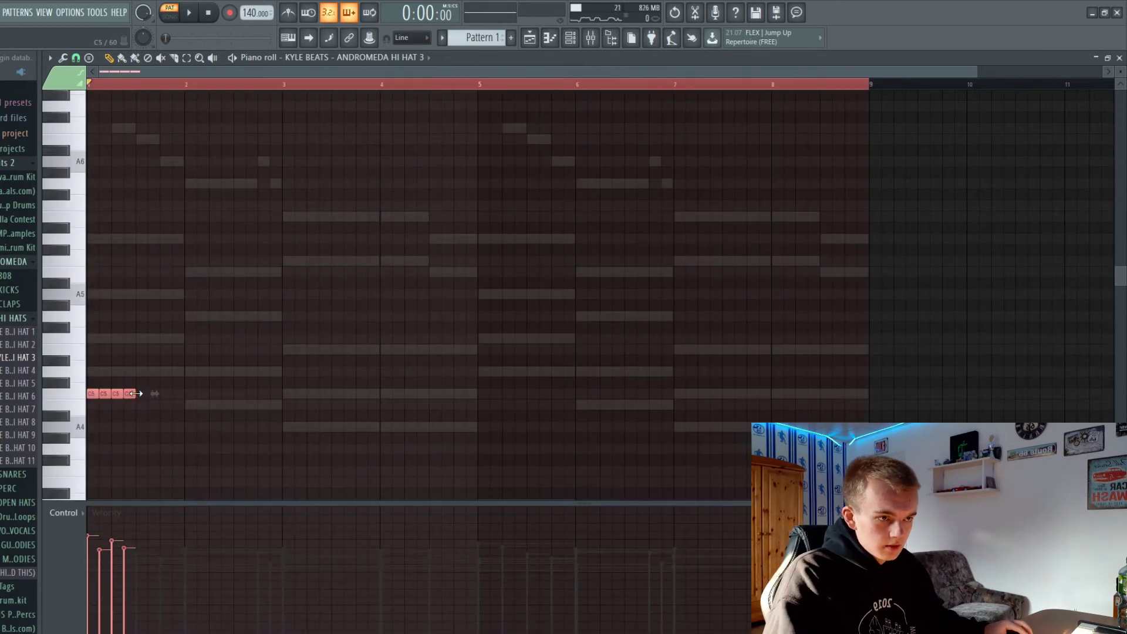
{"action": "left_click", "coordinate": [292, 223]}
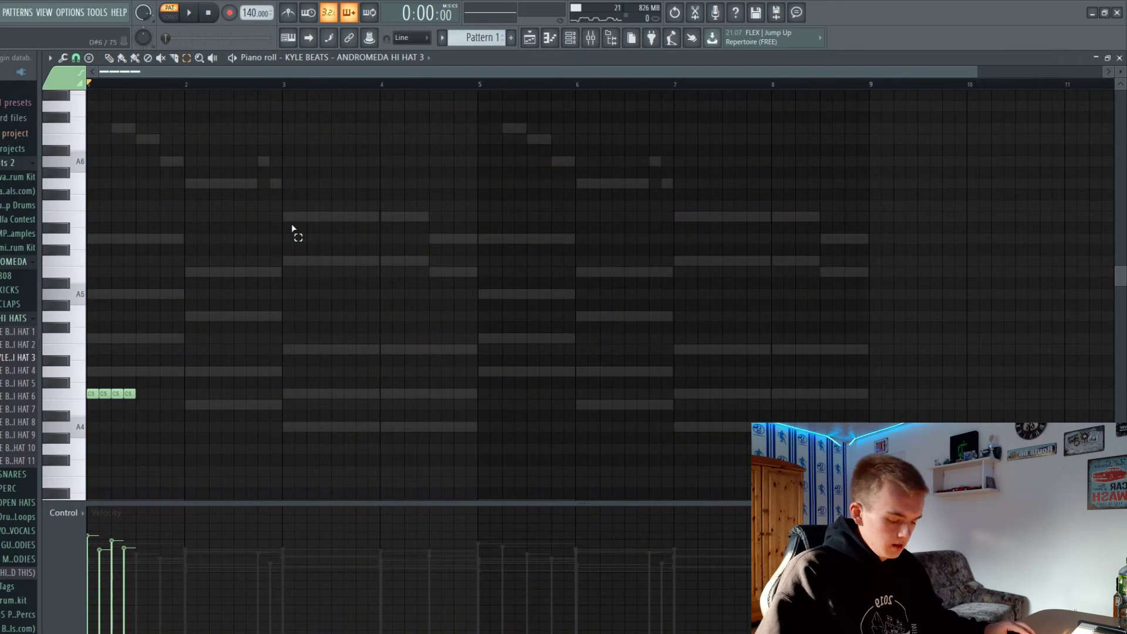
{"action": "key", "text": "ctrl+b"}
{"action": "key", "text": "ctrl+b"}
{"action": "key", "text": "ctrl+b"}
{"action": "key", "text": "ctrl+b"}
{"action": "key", "text": "ctrl+b"}
{"action": "key", "text": "ctrl+b"}
{"action": "key", "text": "ctrl+b"}
{"action": "key", "text": "ctrl+b"}
{"action": "key", "text": "ctrl+b"}
{"action": "key", "text": "ctrl+b"}
{"action": "key", "text": "ctrl+b"}
{"action": "key", "text": "ctrl+b"}
{"action": "key", "text": "ctrl+b"}
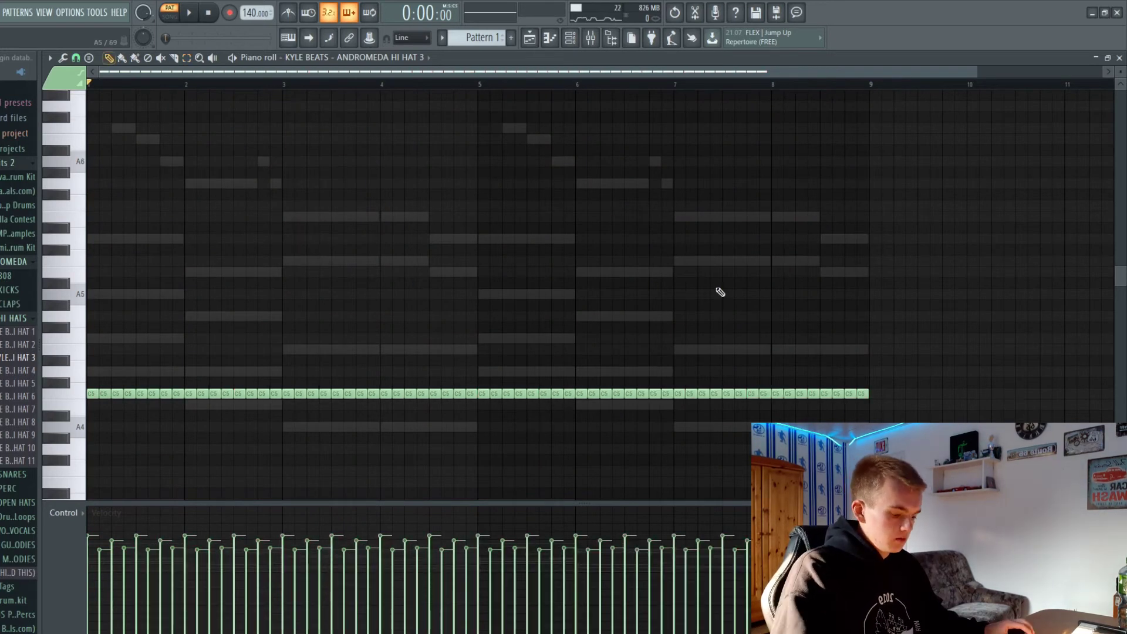
{"action": "key", "text": "space"}
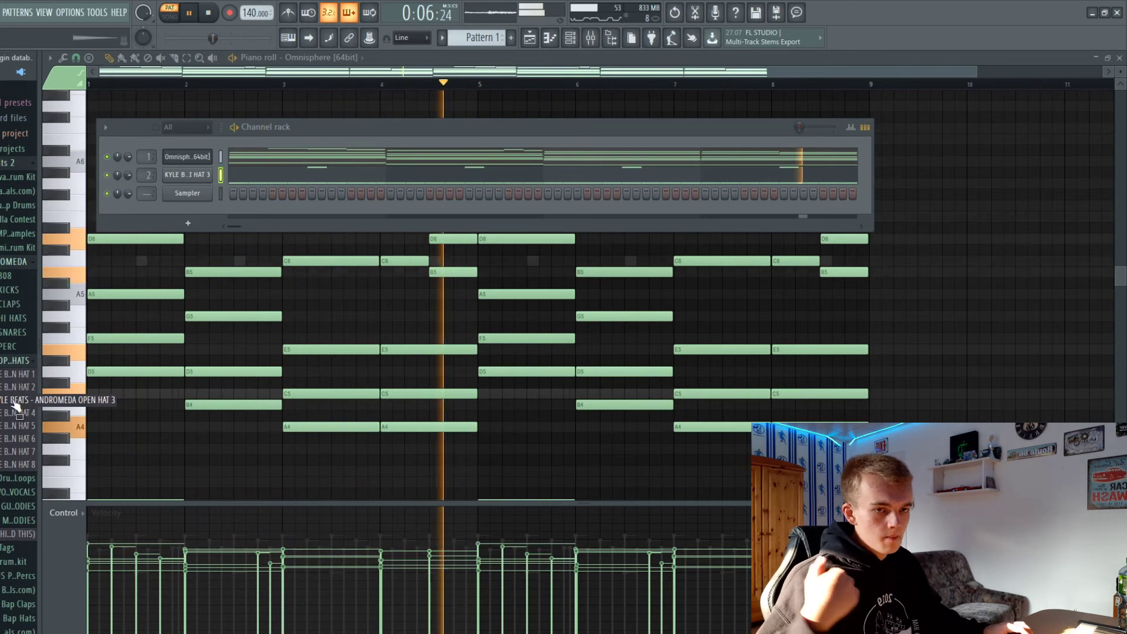
- Add the Andromeda Open Hat 3 sample with short C5 hits at the start and middle of bar 4 and an A4 hit starting bar 5
{"action": "left_click_drag", "start_coordinate": [15, 402], "coordinate": [185, 184]}
{"action": "left_click", "coordinate": [322, 57]}
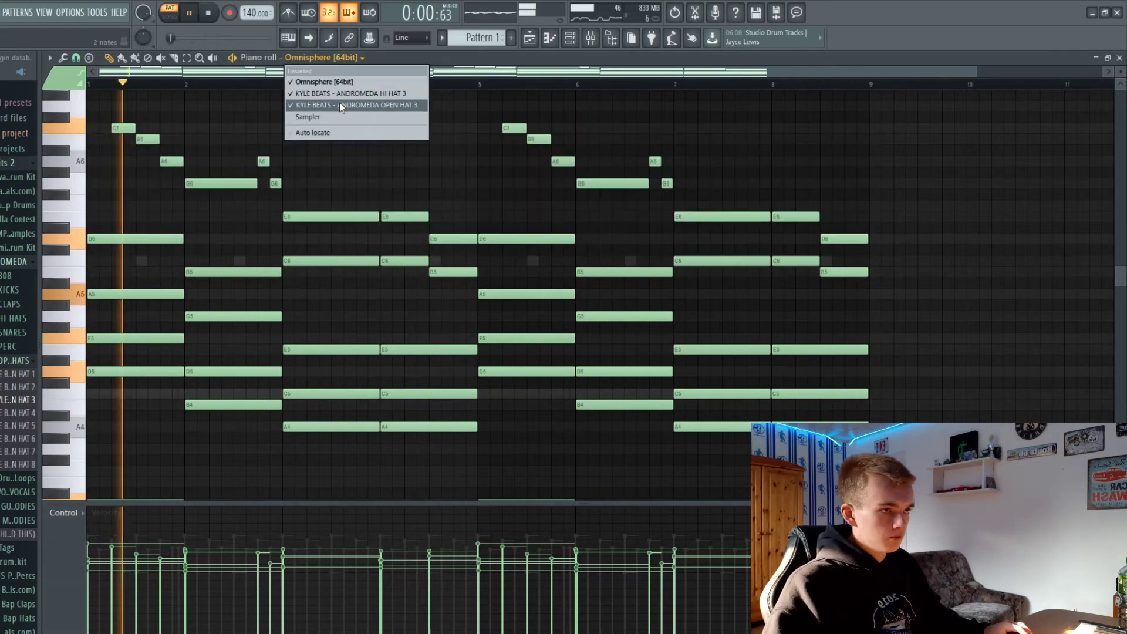
{"action": "left_click", "coordinate": [339, 105]}
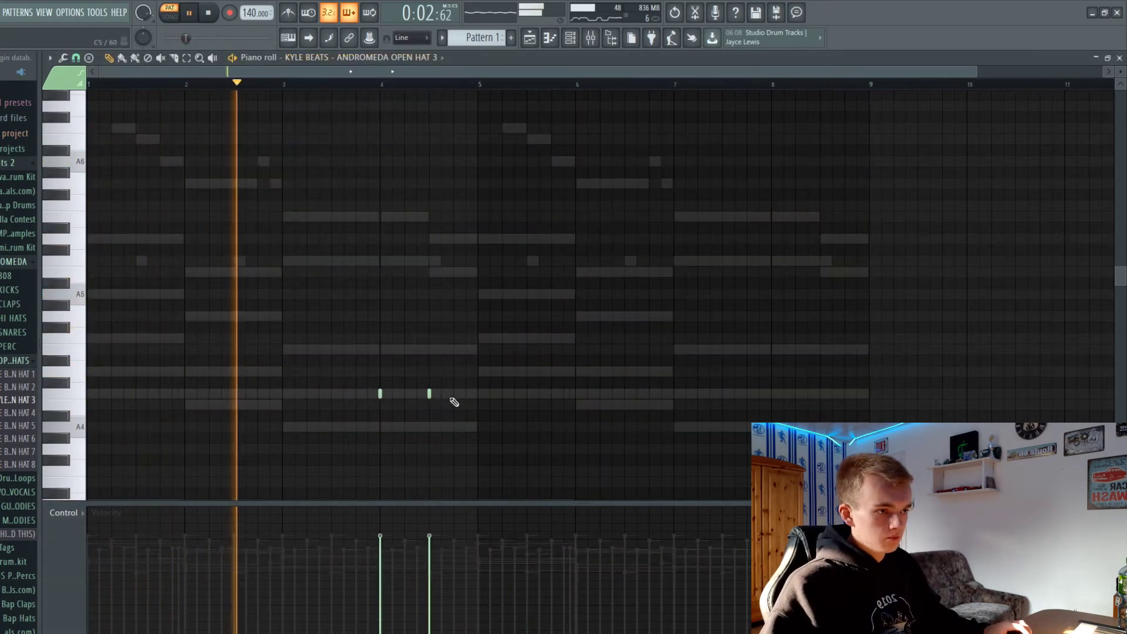
{"action": "left_click", "coordinate": [482, 394]}
{"action": "left_click_drag", "start_coordinate": [453, 387], "coordinate": [396, 394]}
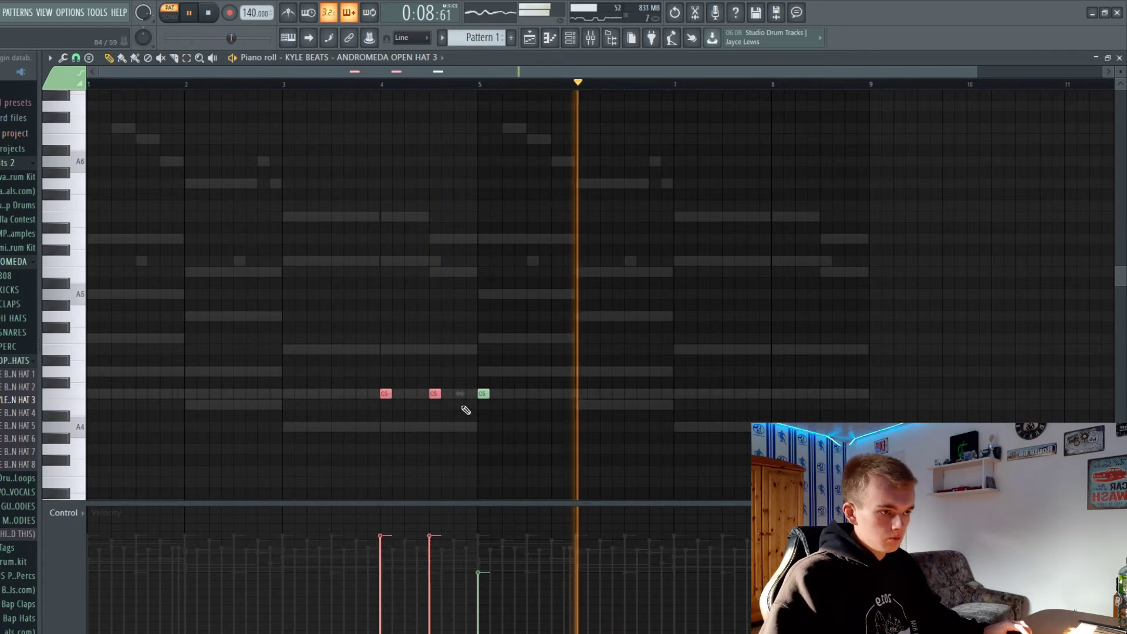
{"action": "left_click_drag", "start_coordinate": [483, 393], "coordinate": [485, 406]}
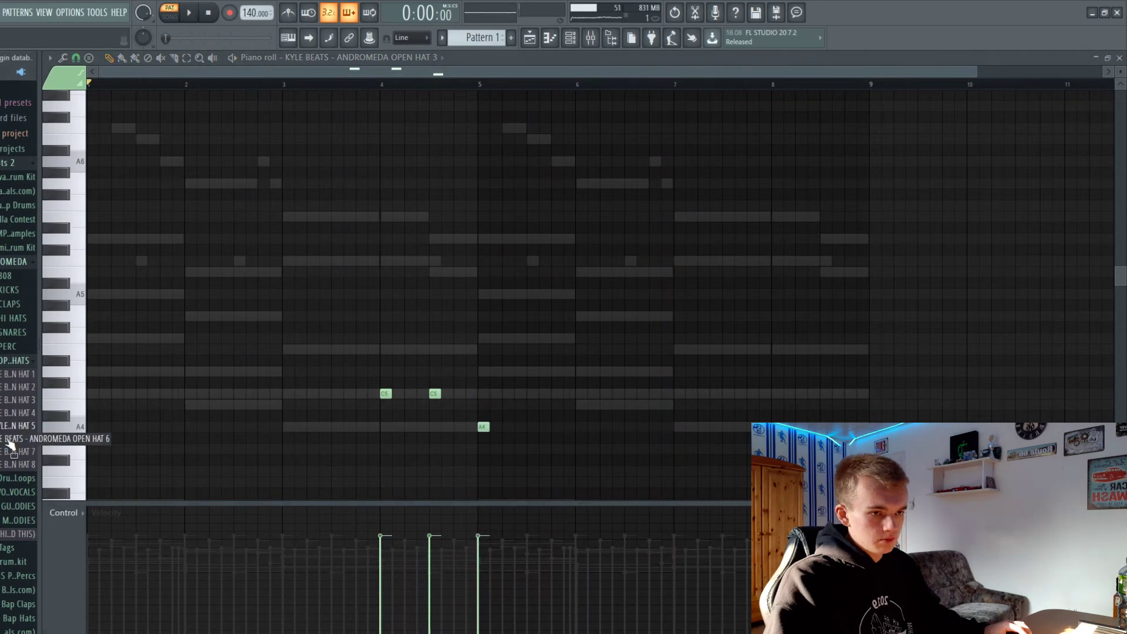
- Add the Andromeda Open Hat 6 sample with one-beat hits on beat 2 of bars 7 and 8, transposed to D5
{"action": "left_click_drag", "start_coordinate": [8, 448], "coordinate": [186, 210]}
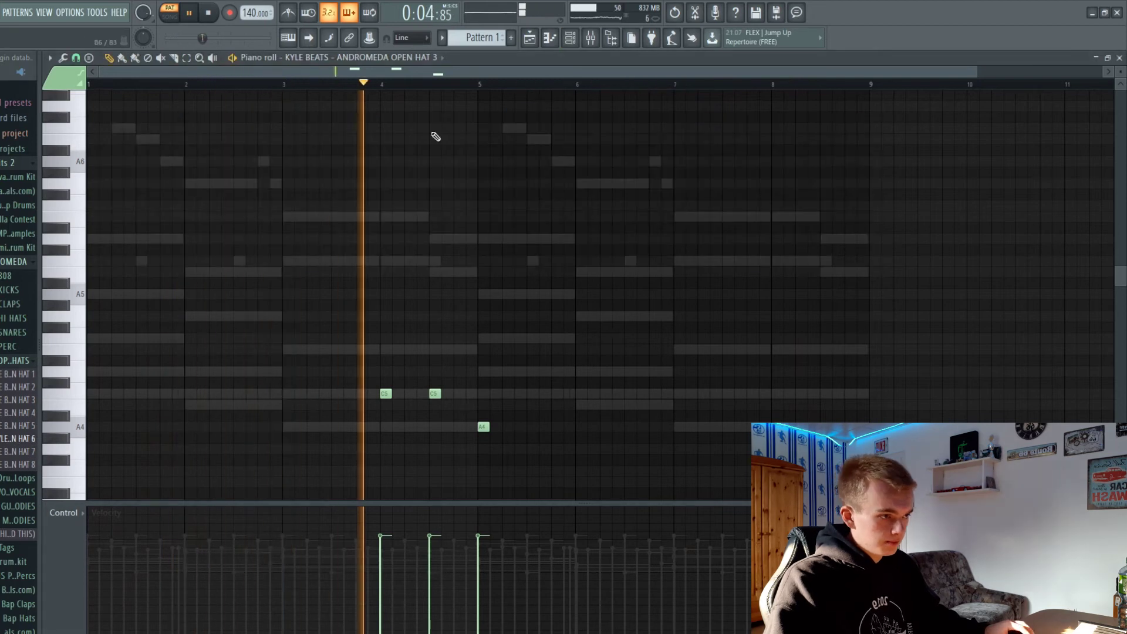
{"action": "left_click", "coordinate": [413, 58]}
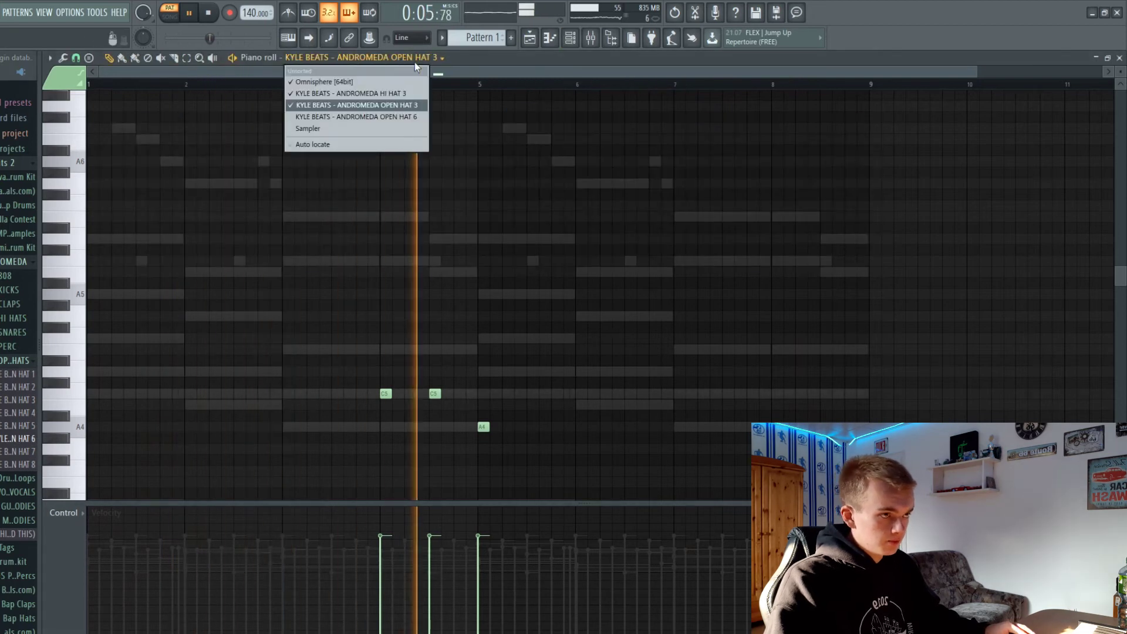
{"action": "left_click", "coordinate": [411, 119]}
{"action": "left_click", "coordinate": [704, 395]}
{"action": "left_click_drag", "start_coordinate": [711, 397], "coordinate": [722, 395]}
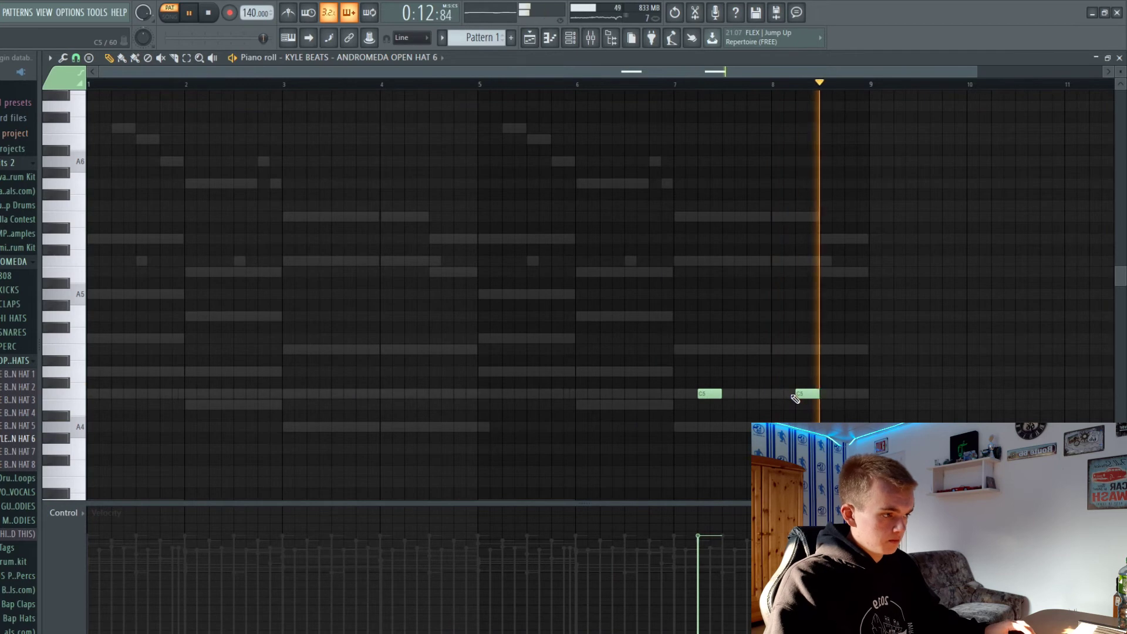
{"action": "key", "text": "ctrl+a"}
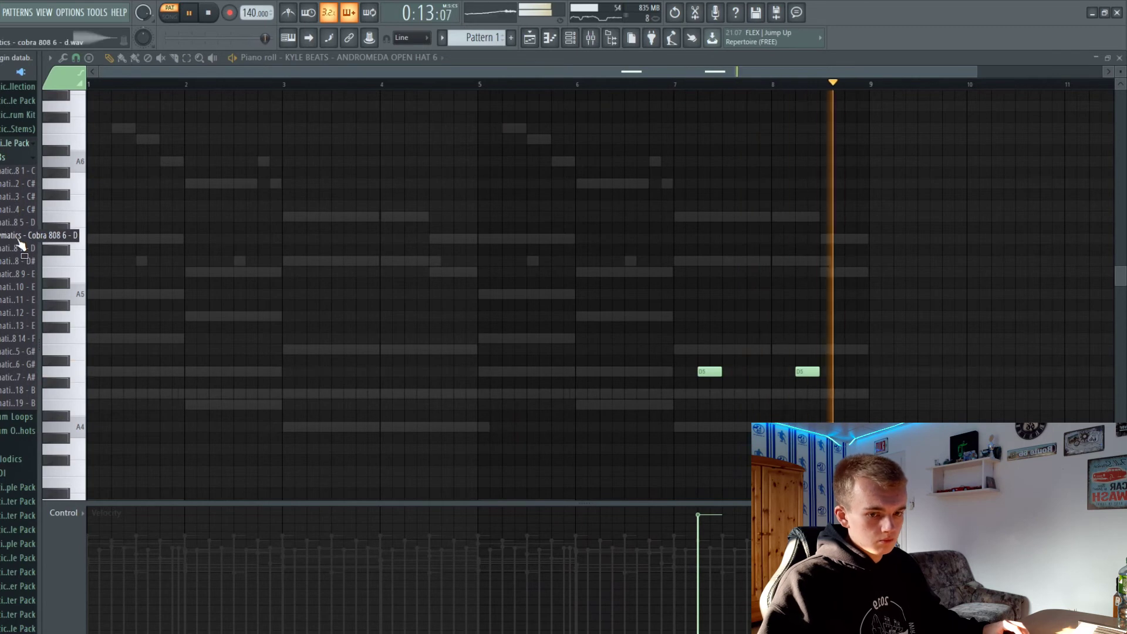
- Load Cymatics Cobra 808 6 - D with root note D5, self-cutting, the volume envelope enabled and Out only (no bleeding) declicking
{"action": "left_click_drag", "start_coordinate": [21, 244], "coordinate": [181, 222]}
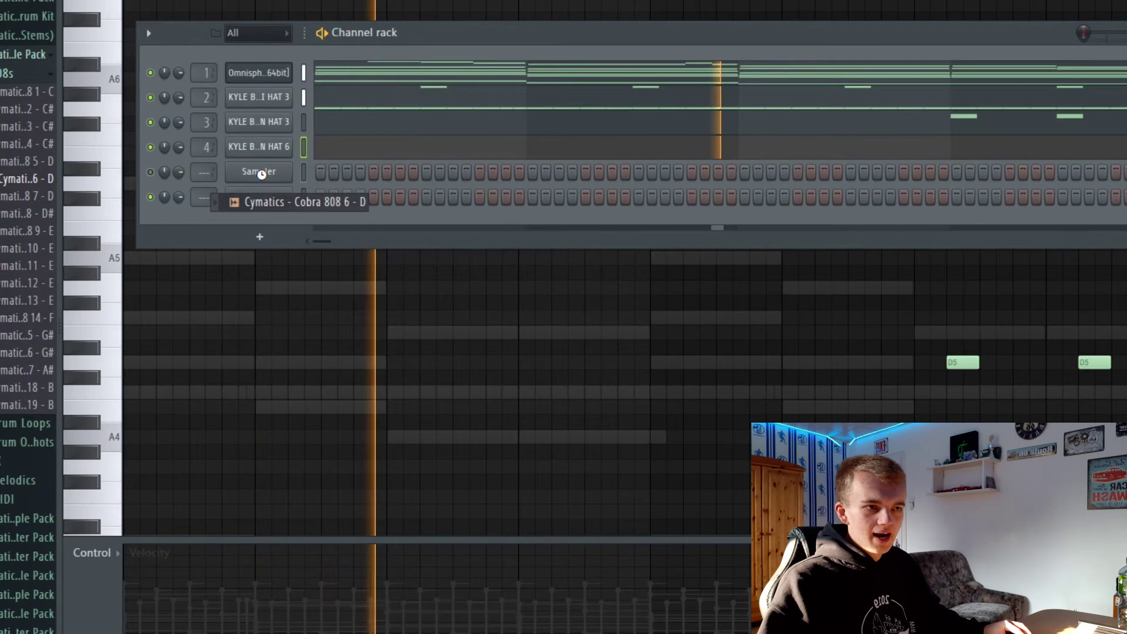
{"action": "left_click", "coordinate": [192, 232]}
{"action": "left_click", "coordinate": [316, 198]}
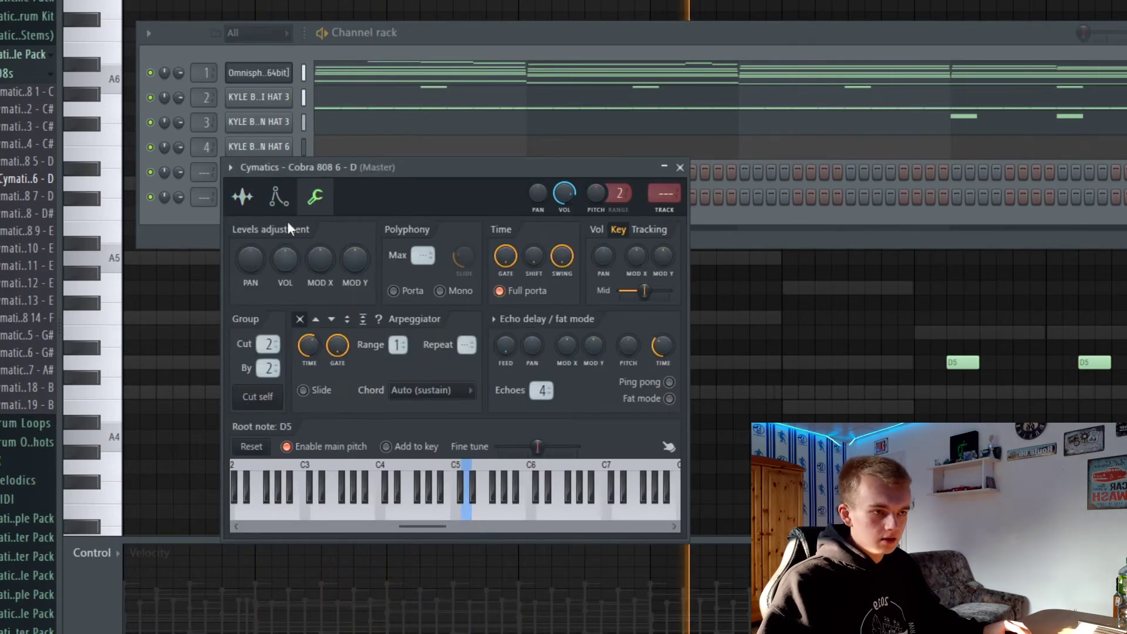
{"action": "left_click", "coordinate": [278, 197]}
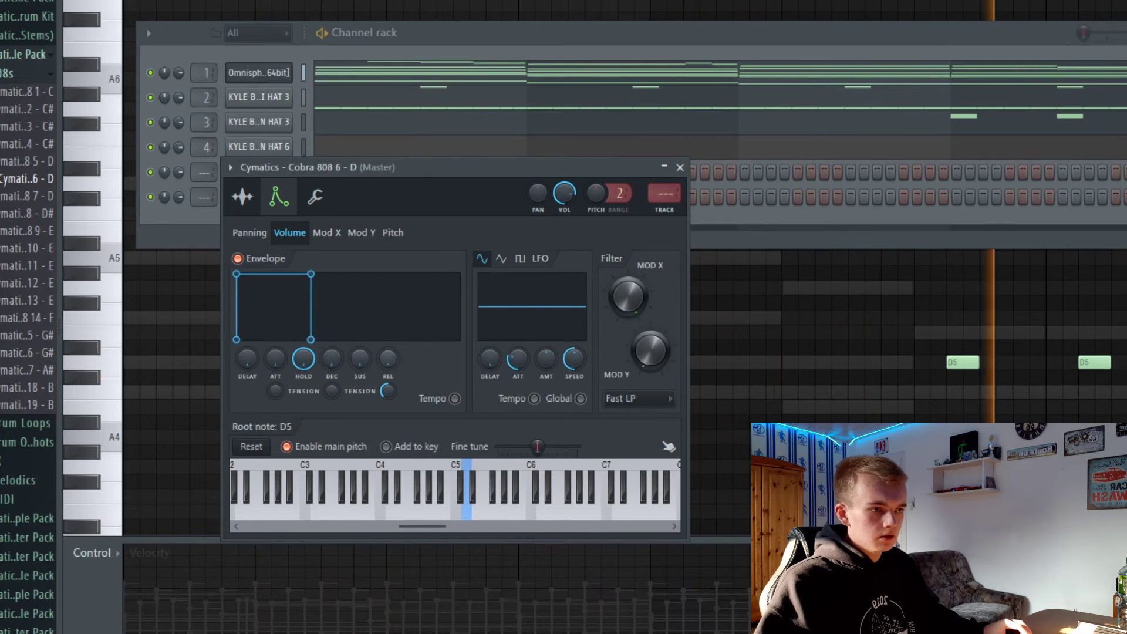
{"action": "left_click", "coordinate": [244, 198]}
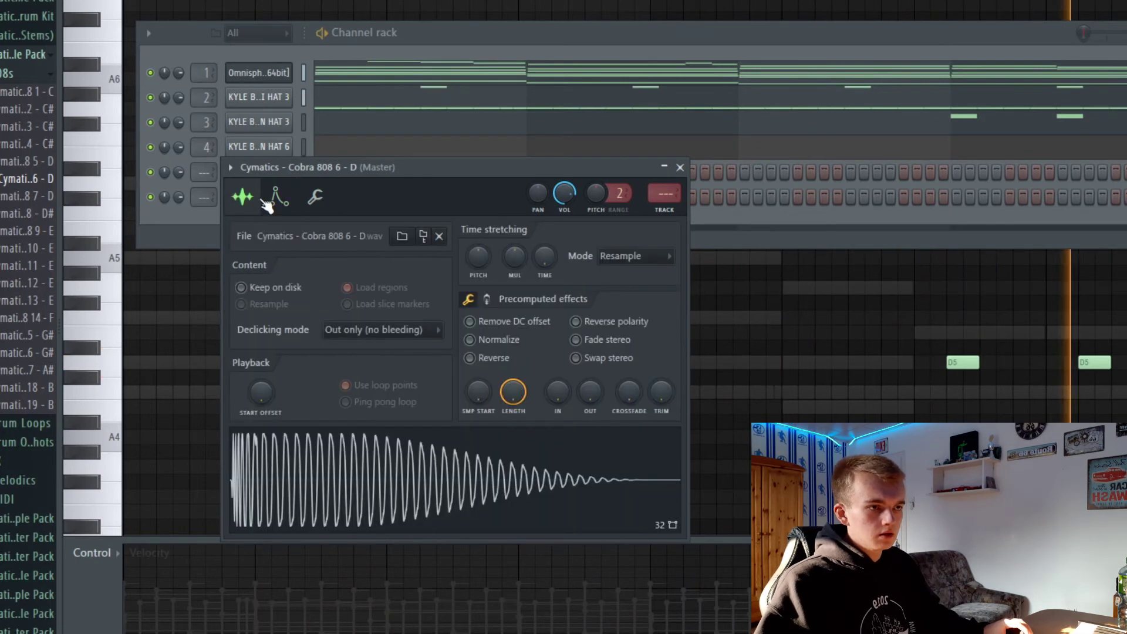
{"action": "left_click", "coordinate": [680, 168]}
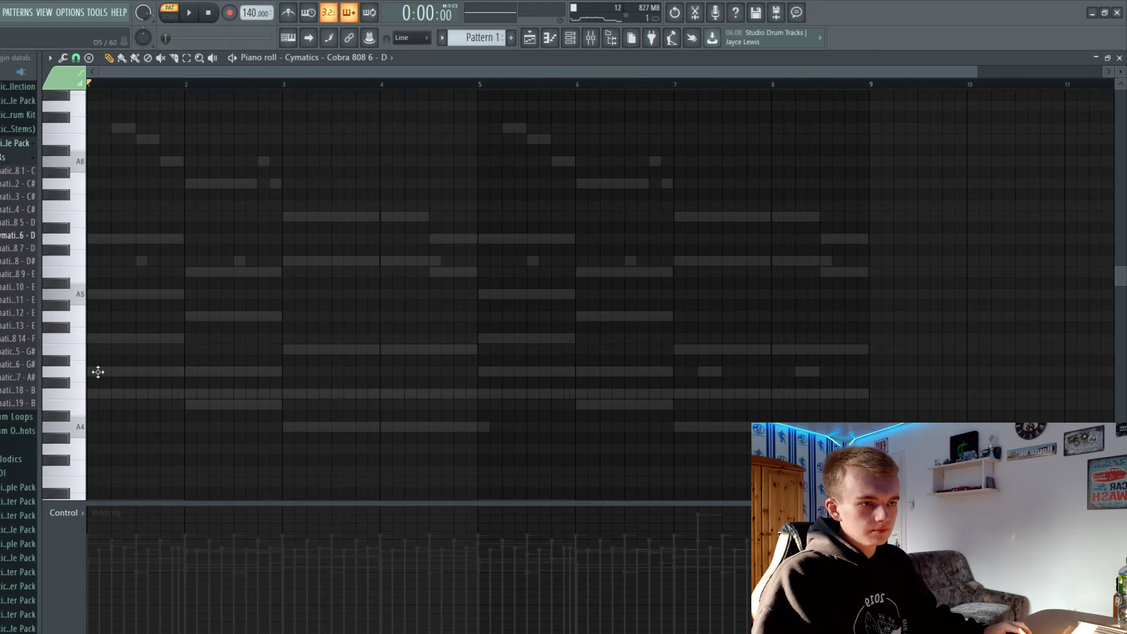
- Draw 808 notes: a one-bar D5 in bar 1, two B4 notes from beat 2 of bar 2, and a half-bar A4 starting bar 3
{"action": "key", "text": "space"}
{"action": "left_click_drag", "start_coordinate": [110, 376], "coordinate": [184, 390]}
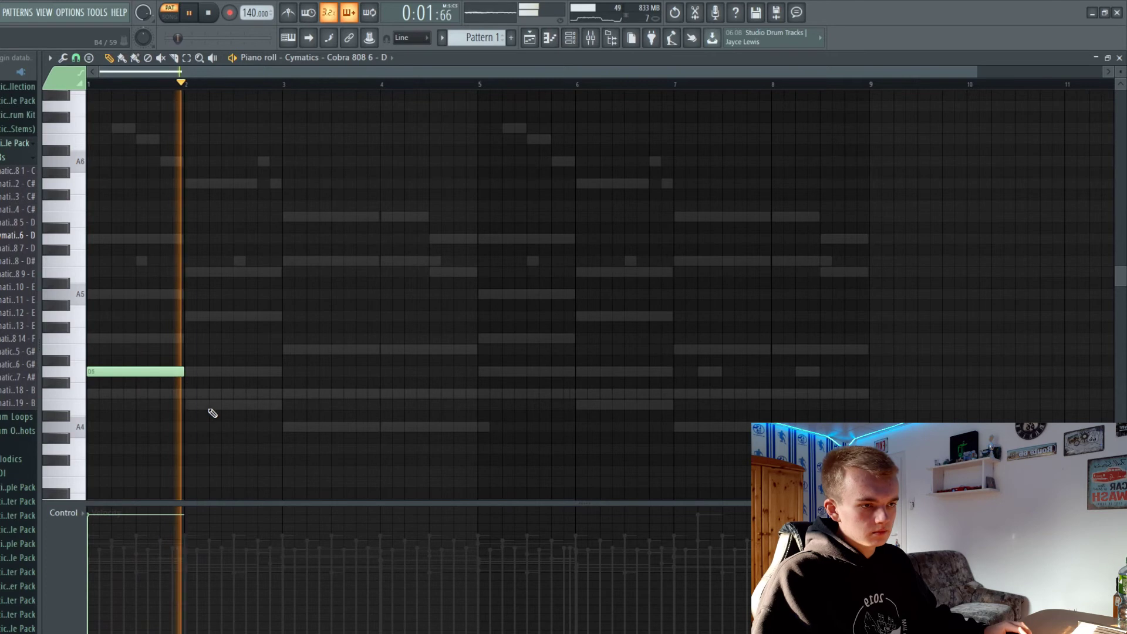
{"action": "left_click", "coordinate": [211, 405]}
{"action": "key", "text": "space"}
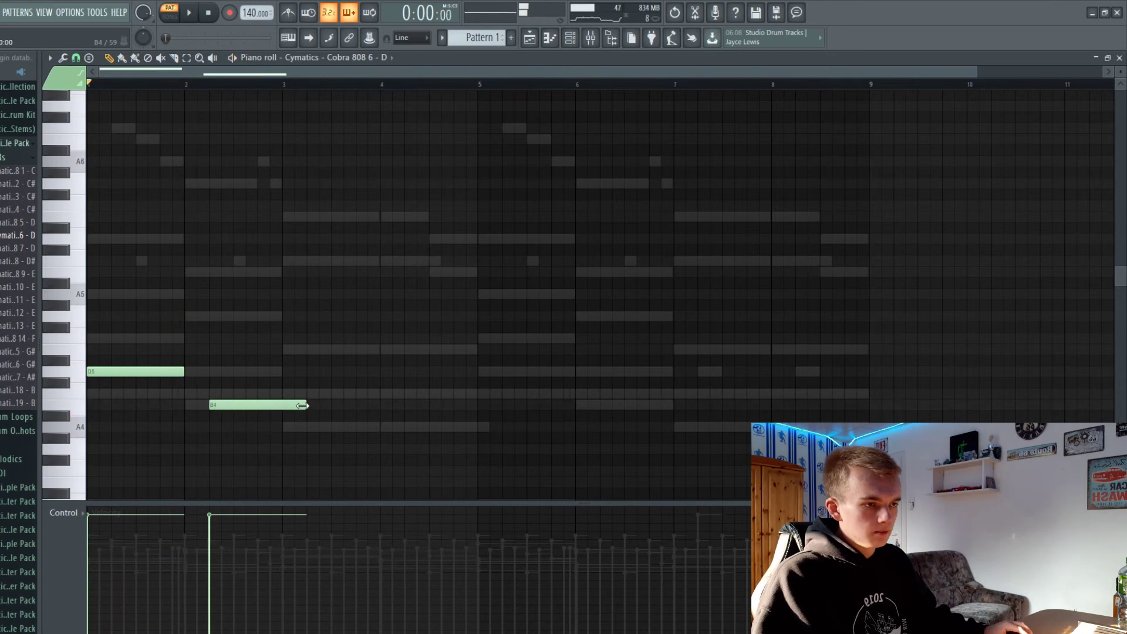
{"action": "key", "text": "space"}
{"action": "left_click", "coordinate": [284, 425]}
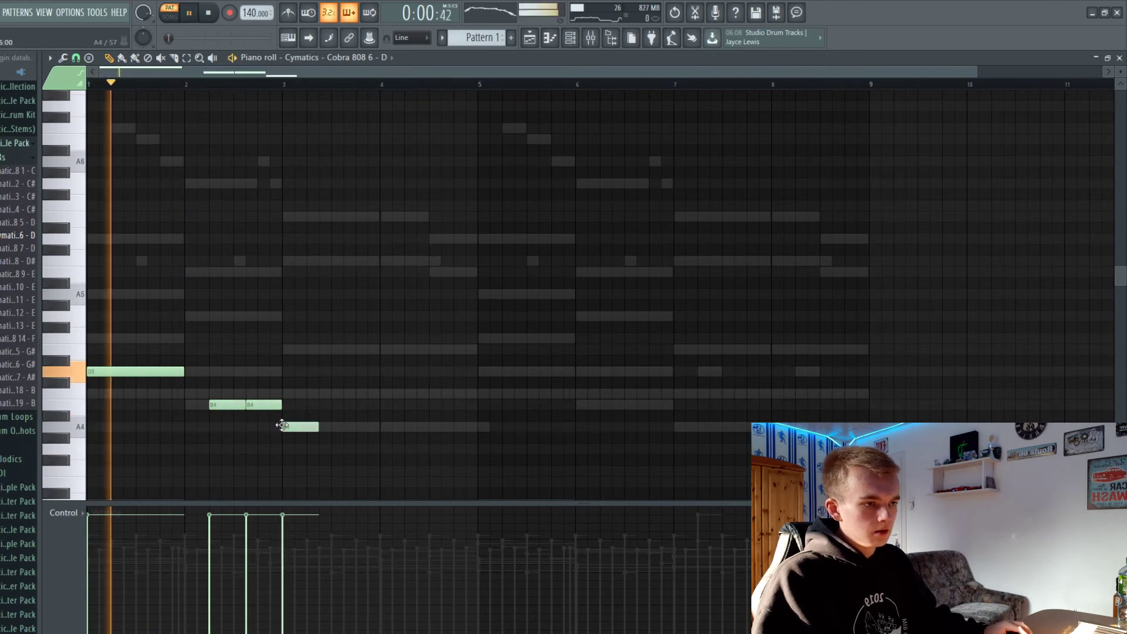
{"action": "left_click_drag", "start_coordinate": [318, 427], "coordinate": [331, 427]}
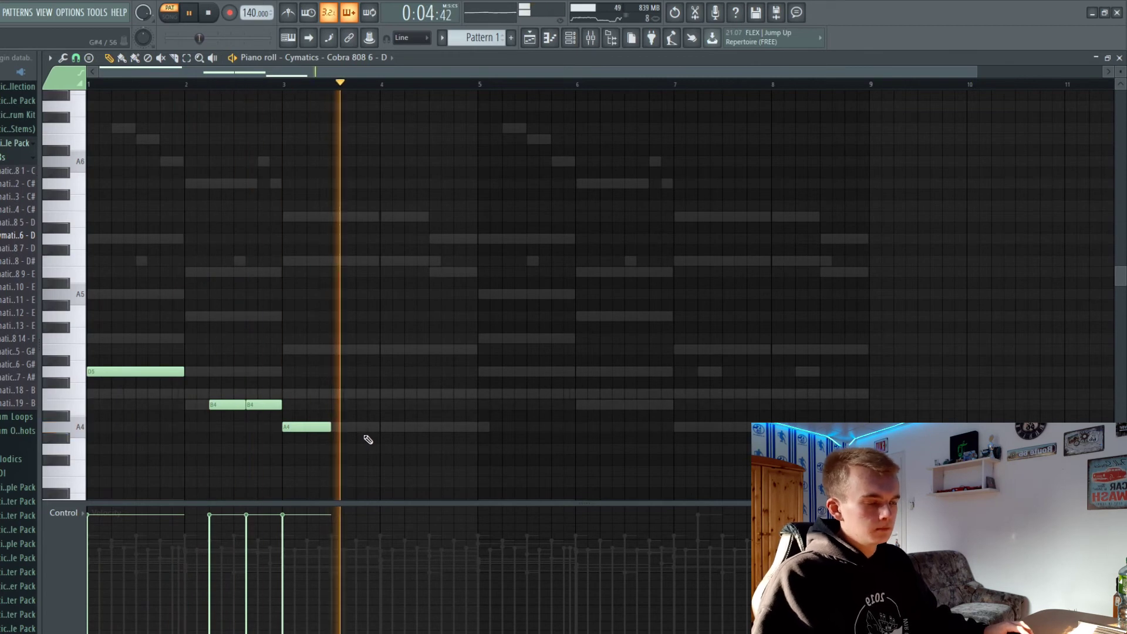
- Add half-bar A4 808 notes at the start and middle of bar 4 and delete the first B4 note in bar 2
{"action": "left_click", "coordinate": [390, 427]}
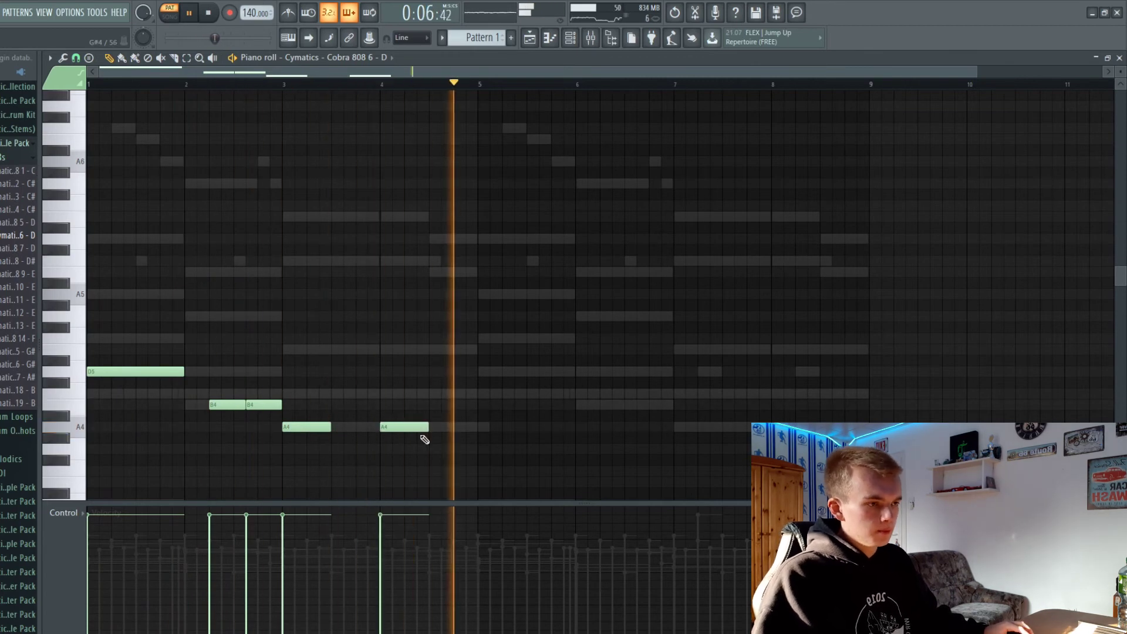
{"action": "key", "text": "space"}
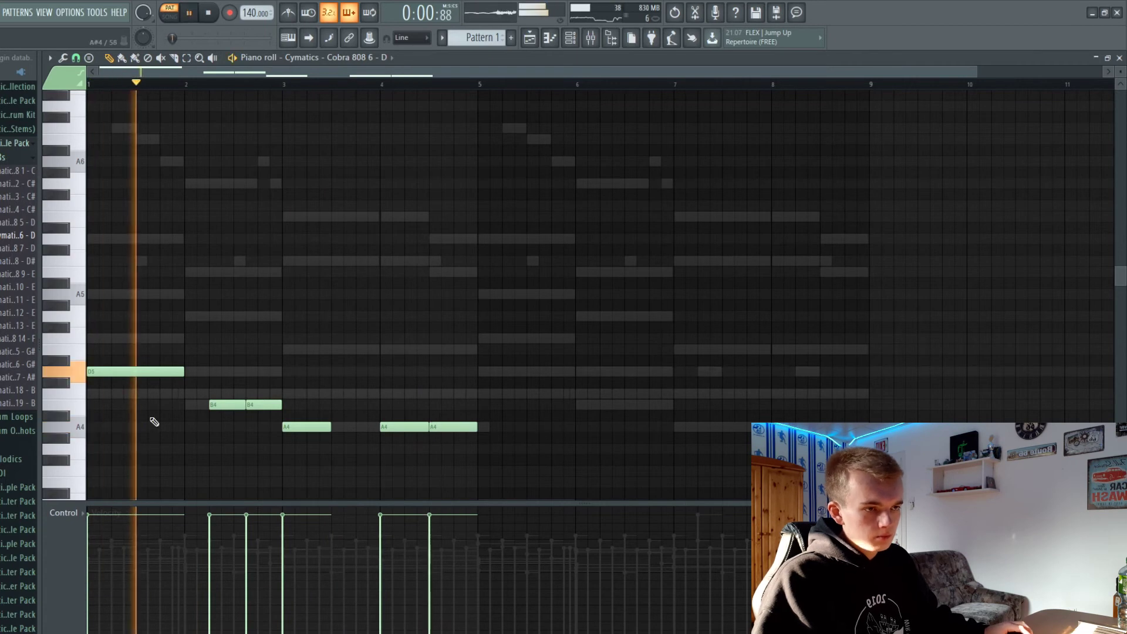
{"action": "right_click", "coordinate": [229, 404]}
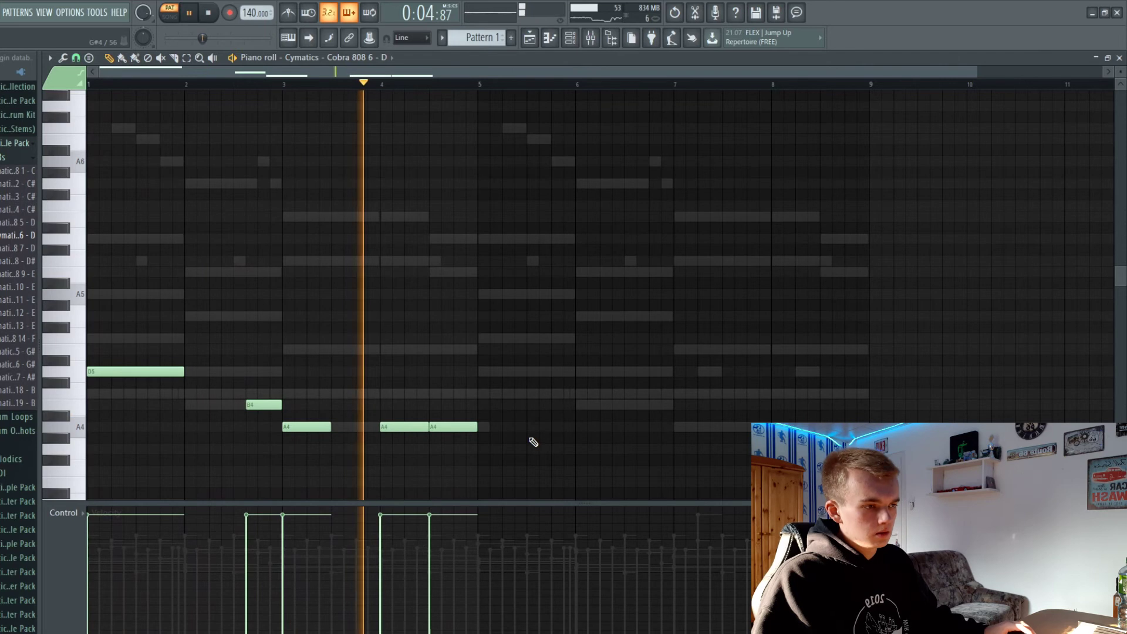
- Raise the 808 line one octave and repeat it in bars 5 to 8, with D5 notes starting bars 1 and 5
{"action": "left_click", "coordinate": [482, 372]}
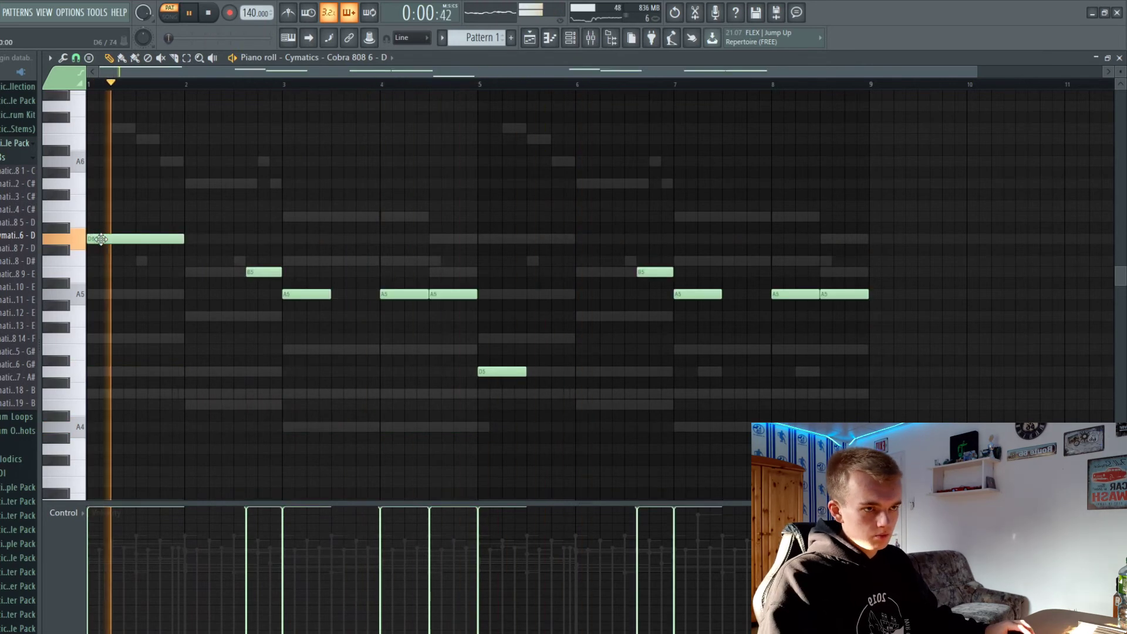
{"action": "left_click_drag", "start_coordinate": [135, 241], "coordinate": [64, 367]}
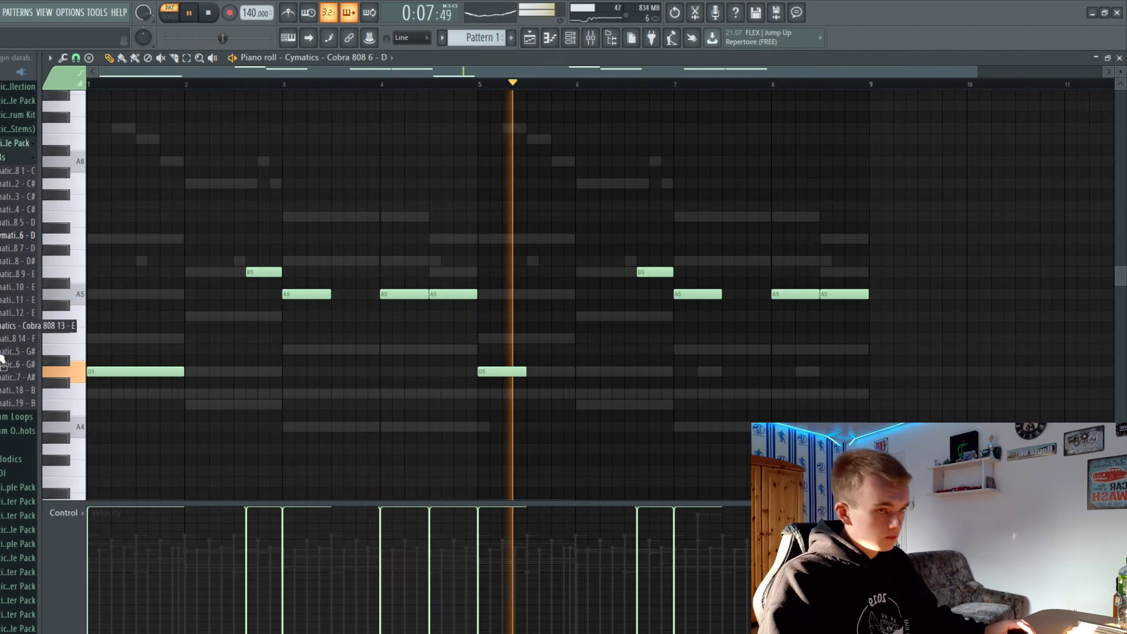
- Load the Cymatics Cobra Kick 3 - D sample from the kicks folder as a new channel
{"action": "left_click", "coordinate": [23, 171]}
{"action": "left_click", "coordinate": [23, 159]}
{"action": "left_click", "coordinate": [8, 228]}
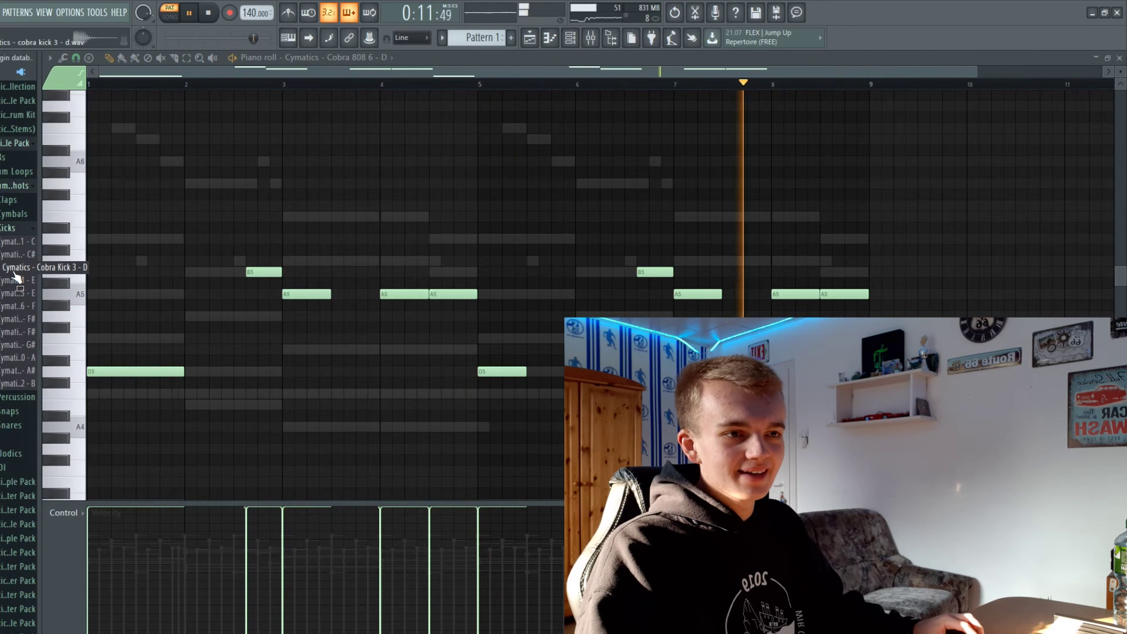
{"action": "left_click_drag", "start_coordinate": [11, 274], "coordinate": [109, 257]}
{"action": "left_click_drag", "start_coordinate": [574, 59], "coordinate": [194, 244]}
- Place kick hits on steps 1, 27, 33, 49 and 57, matching the 808 rhythm
{"action": "left_click", "coordinate": [236, 248]}
{"action": "left_click", "coordinate": [488, 249]}
{"action": "left_click", "coordinate": [548, 249]}
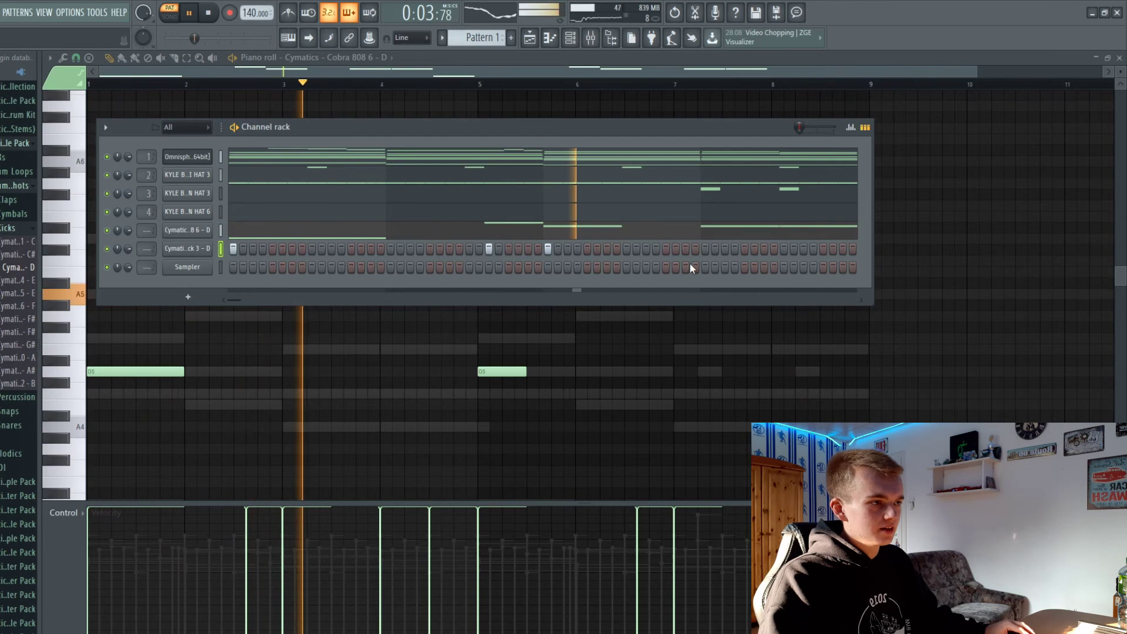
{"action": "left_click", "coordinate": [705, 248]}
{"action": "left_click", "coordinate": [784, 249]}
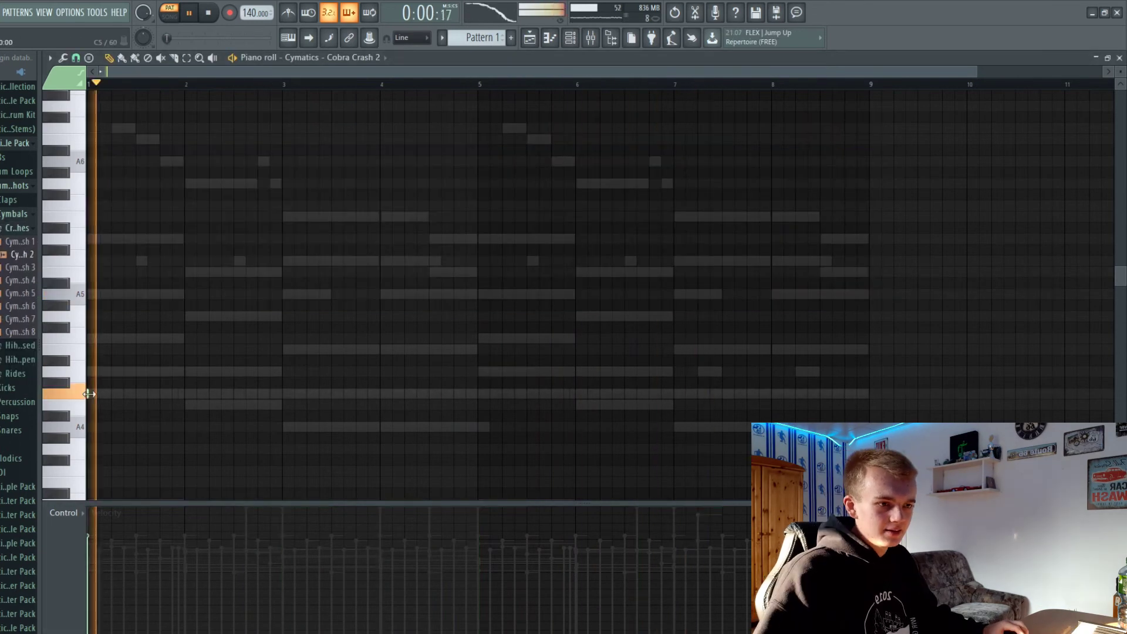
- Place a C5 note for Cymatics Cobra Crash 2 at the start of bar 1 and stretch it to one full bar
{"action": "key", "text": "z"}
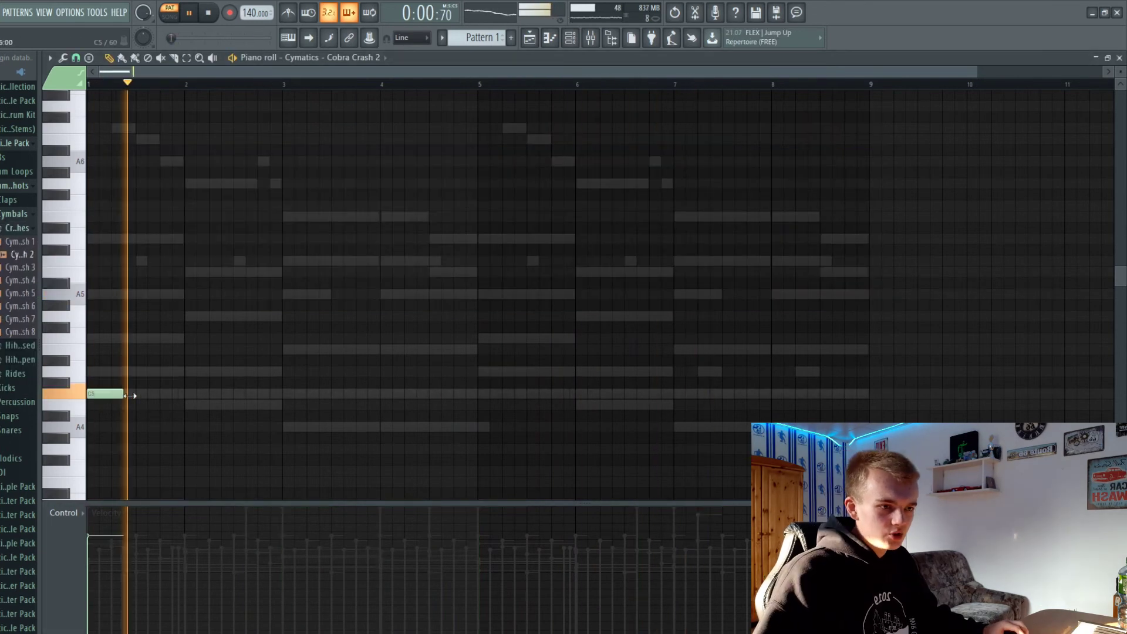
{"action": "left_click_drag", "start_coordinate": [192, 395], "coordinate": [205, 393]}
{"action": "left_click", "coordinate": [263, 340]}
{"action": "right_click", "coordinate": [263, 339]}
- Audition the Cobra rimshot snares and load Cymatics Eternity Snare 6 - F# as a new channel
{"action": "left_click", "coordinate": [20, 230]}
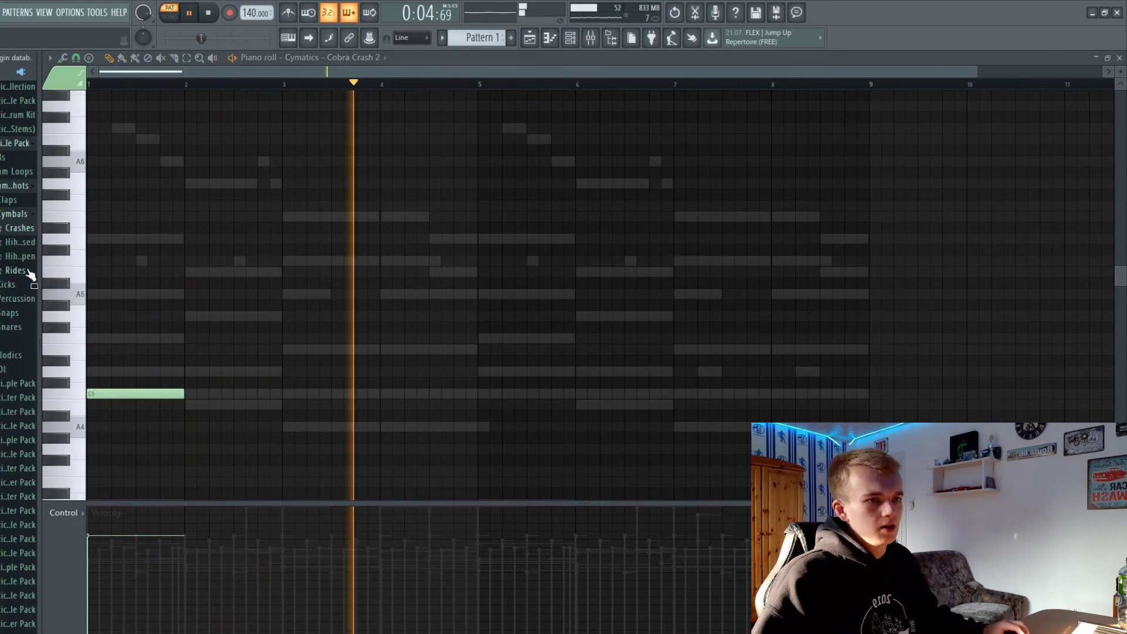
{"action": "left_click", "coordinate": [22, 327]}
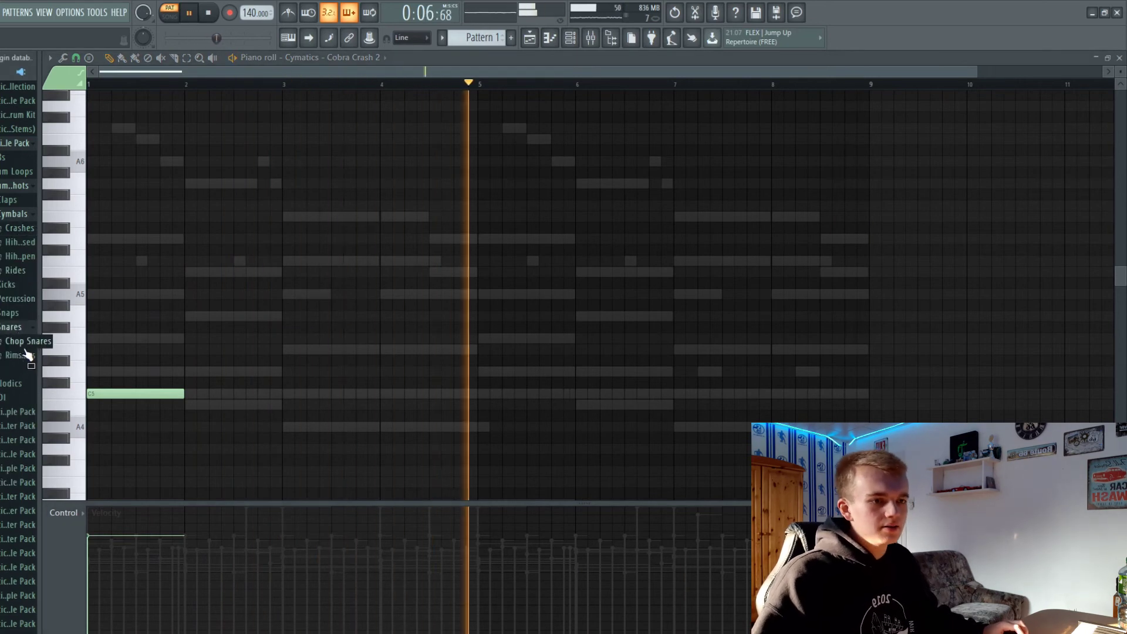
{"action": "left_click", "coordinate": [23, 357]}
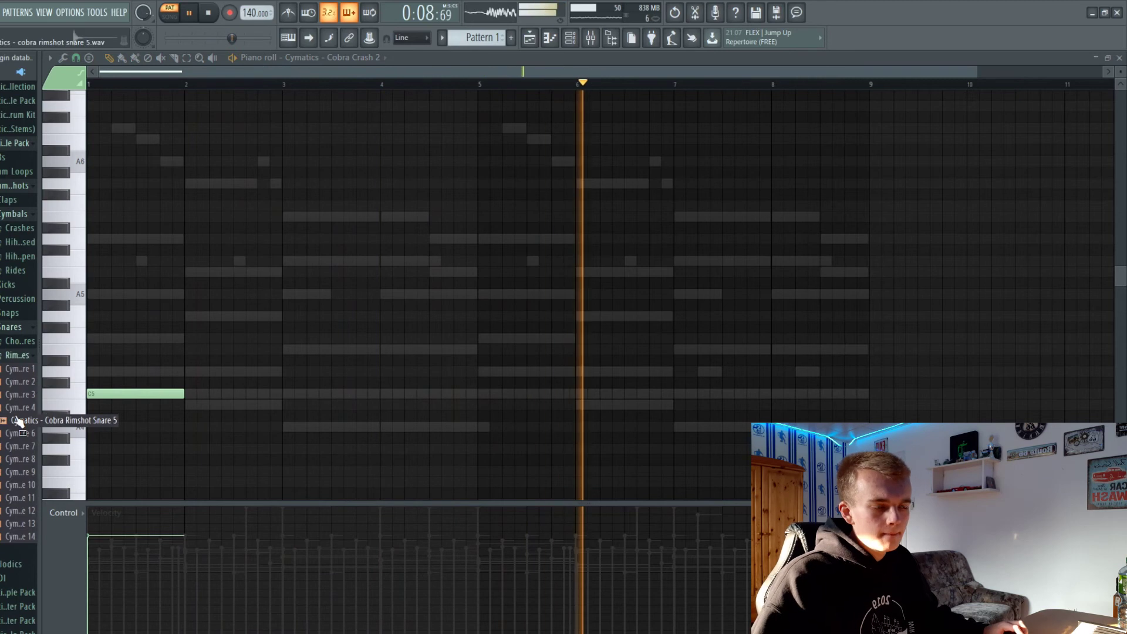
{"action": "left_click", "coordinate": [16, 410]}
{"action": "left_click", "coordinate": [16, 434]}
{"action": "left_click", "coordinate": [24, 456]}
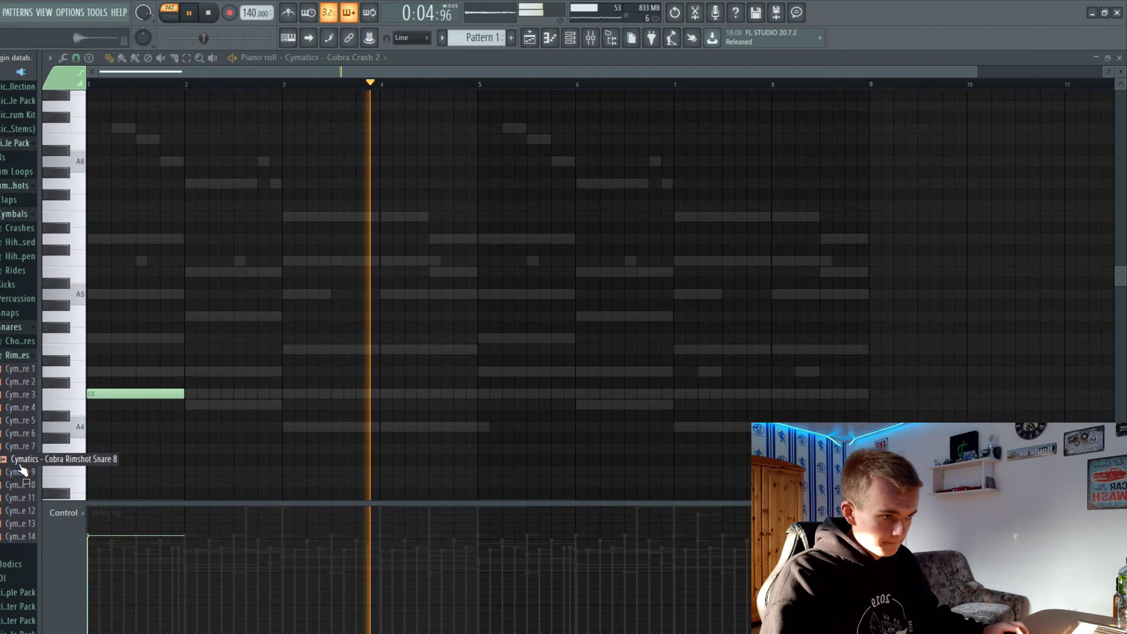
{"action": "left_click_drag", "start_coordinate": [19, 420], "coordinate": [211, 277]}
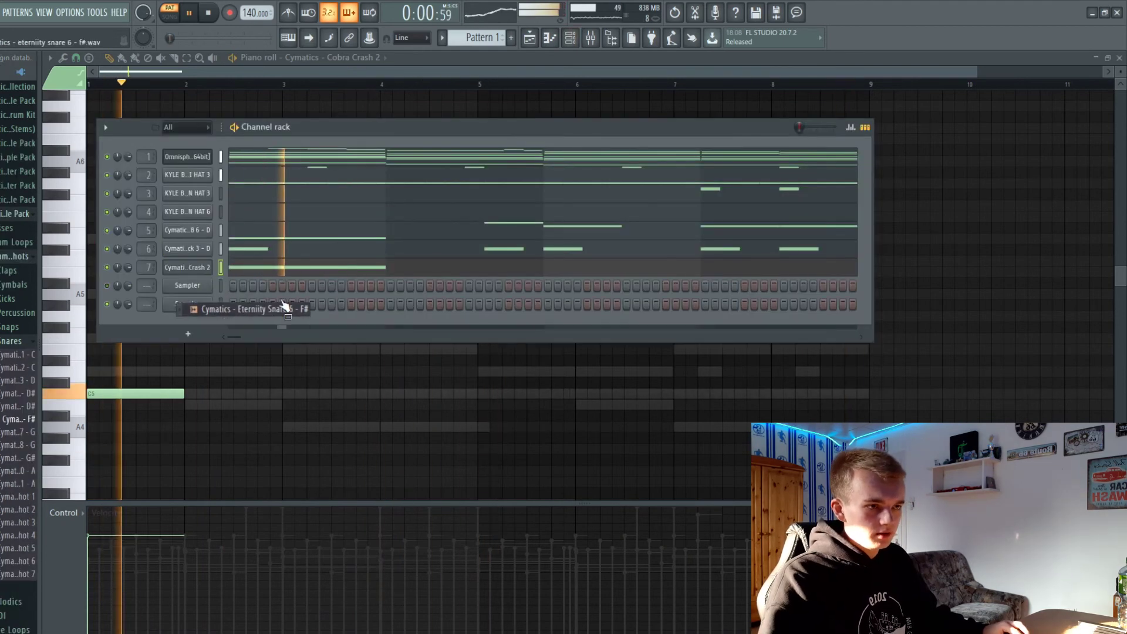
- Place snare hits on steps 9, 25, 31 and 41
{"action": "key", "text": "space"}
{"action": "left_click", "coordinate": [310, 287]}
{"action": "key", "text": "space"}
{"action": "left_click", "coordinate": [469, 287]}
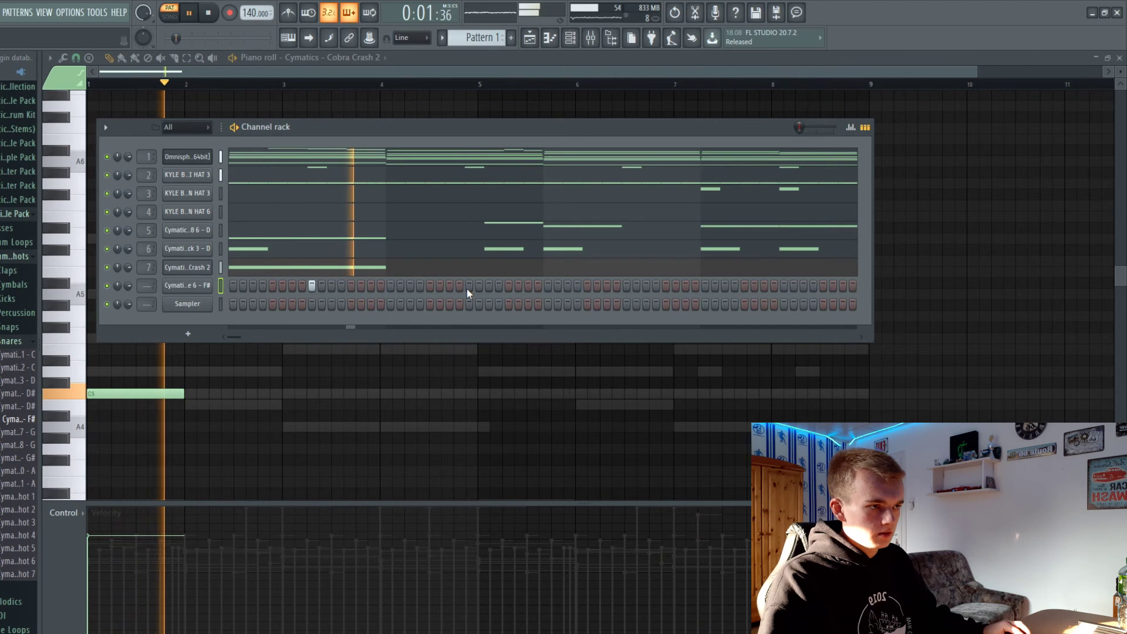
{"action": "left_click", "coordinate": [529, 286]}
{"action": "left_click", "coordinate": [627, 287]}
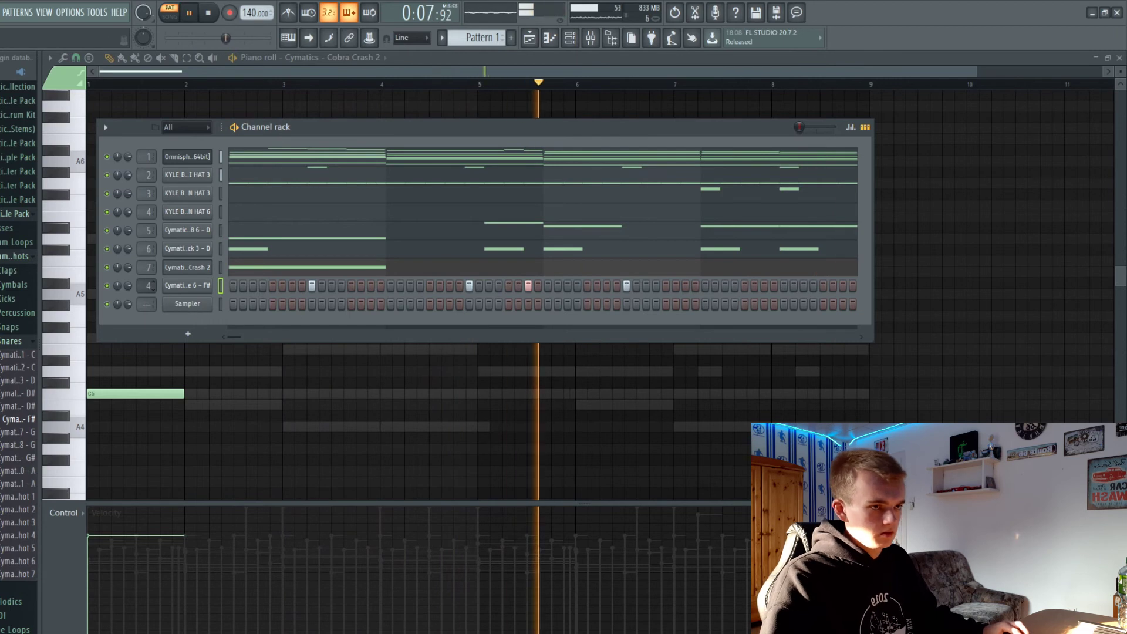
- Lengthen the four Eternity Snare 6 hits to half a beat and repeat them in bars 5 to 8
{"action": "left_click", "coordinate": [384, 88]}
{"action": "left_click", "coordinate": [311, 57]}
{"action": "left_click", "coordinate": [374, 164]}
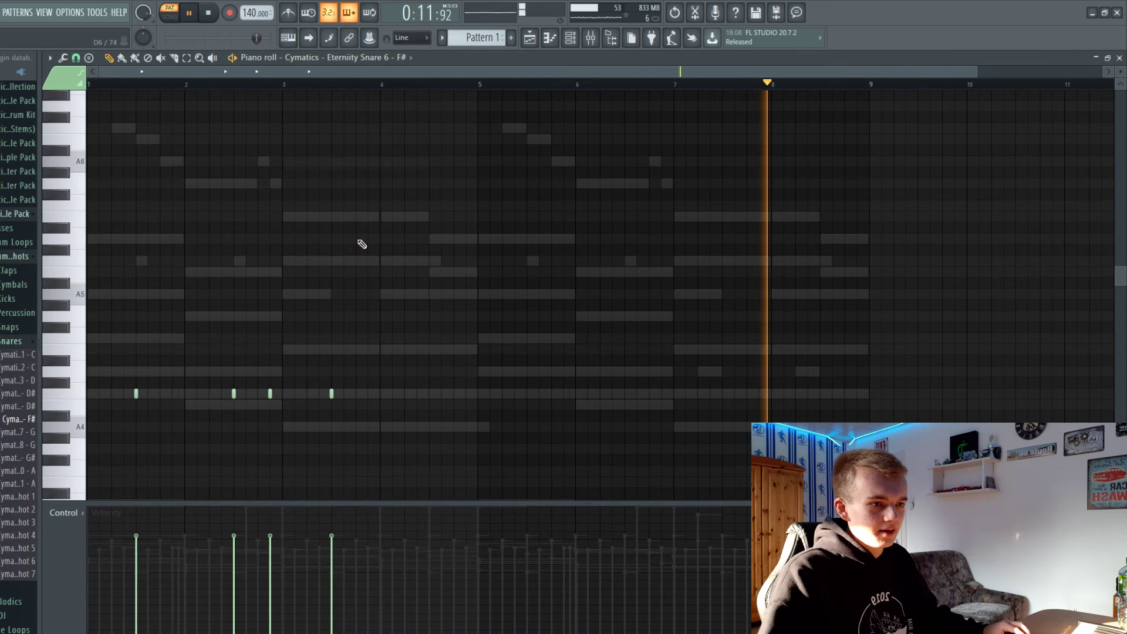
{"action": "key", "text": "ctrl+a"}
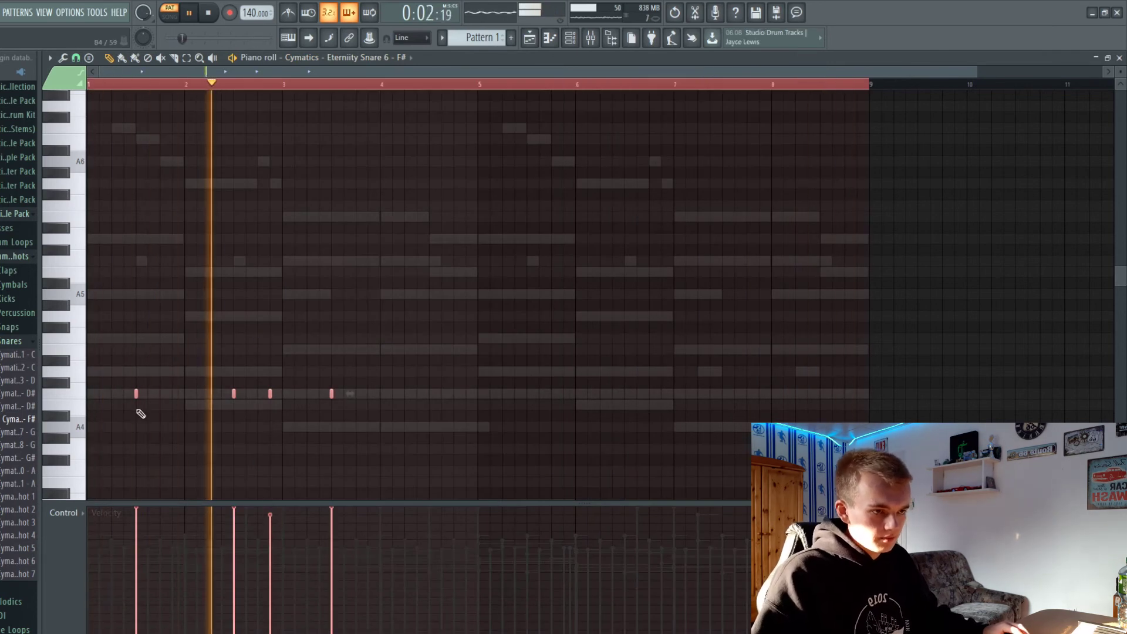
{"action": "left_click_drag", "start_coordinate": [141, 394], "coordinate": [532, 394]}
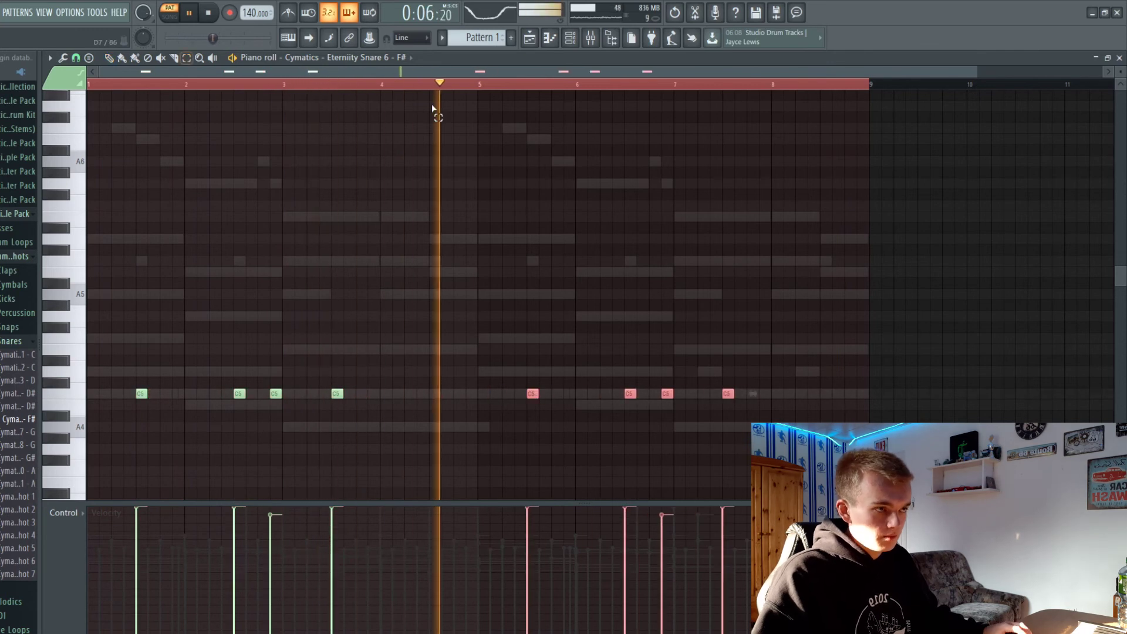
{"action": "left_click", "coordinate": [428, 96], "text": "ctrl"}
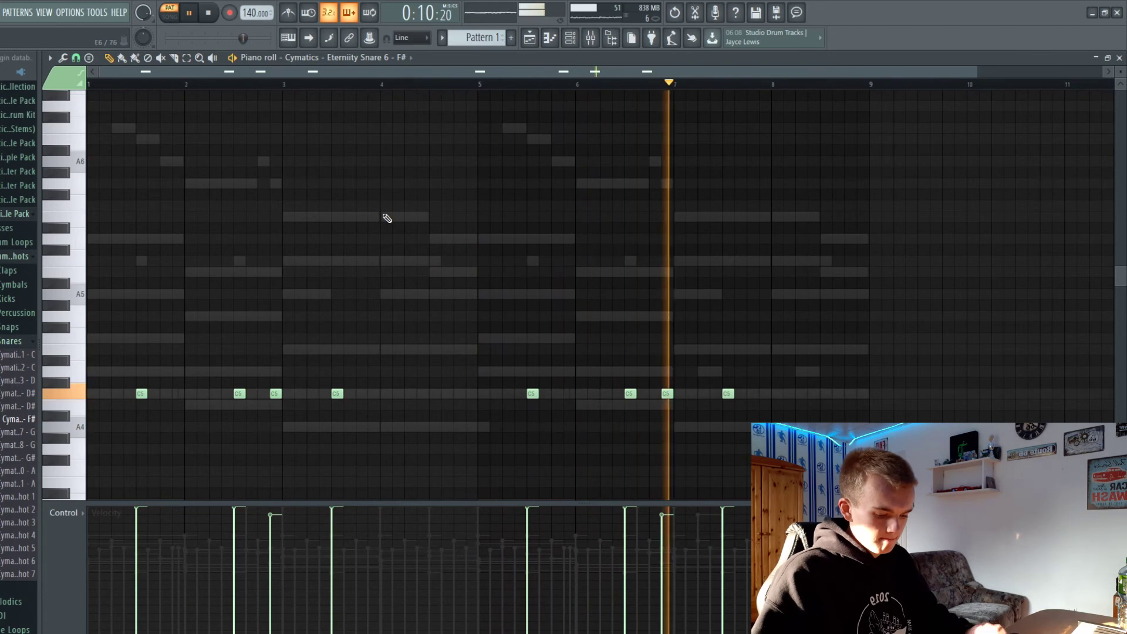
{"action": "key", "text": "shift+Up"}
{"action": "key", "text": "shift+Up"}
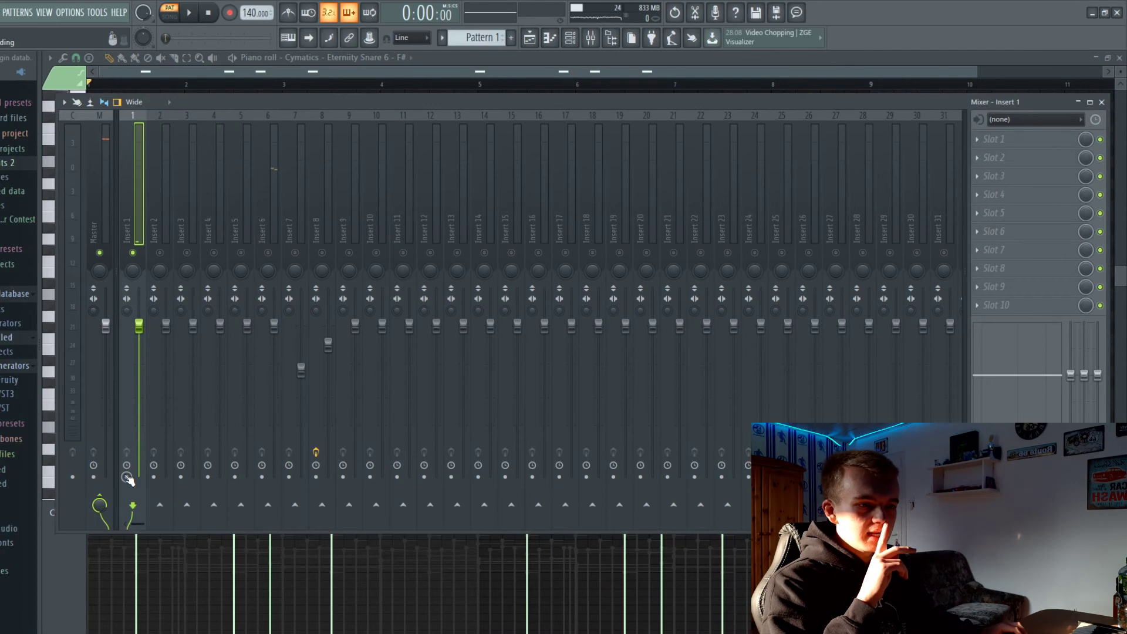
- Select the Omnisphere channel and render the armed mixer Insert 1 to a wave file
{"action": "left_click", "coordinate": [390, 56]}
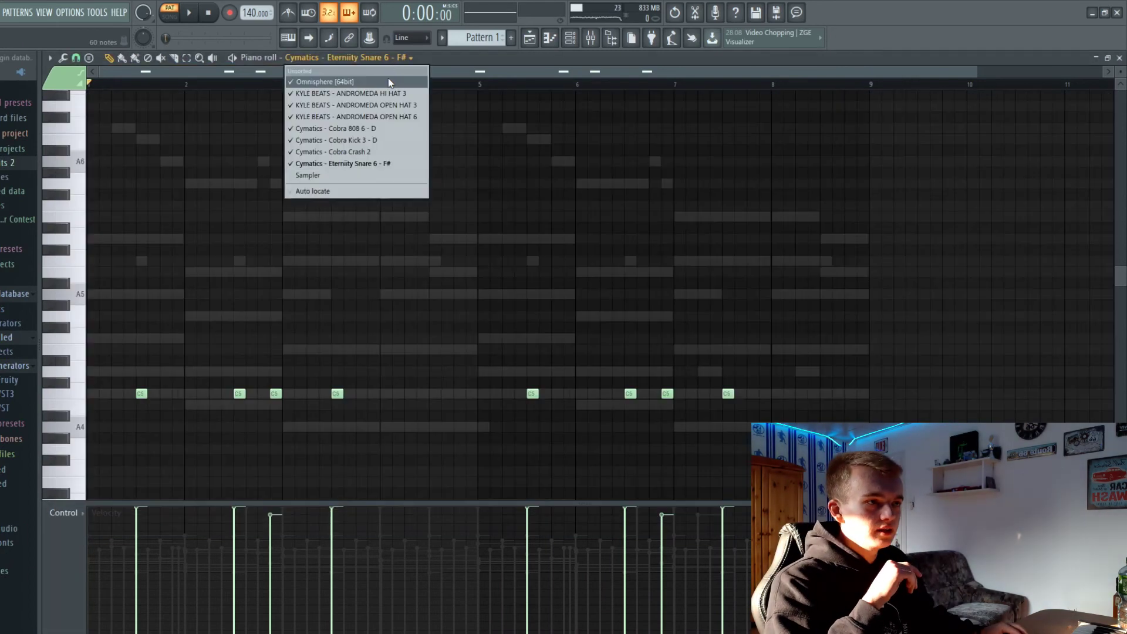
{"action": "left_click", "coordinate": [389, 80]}
{"action": "left_click", "coordinate": [590, 38]}
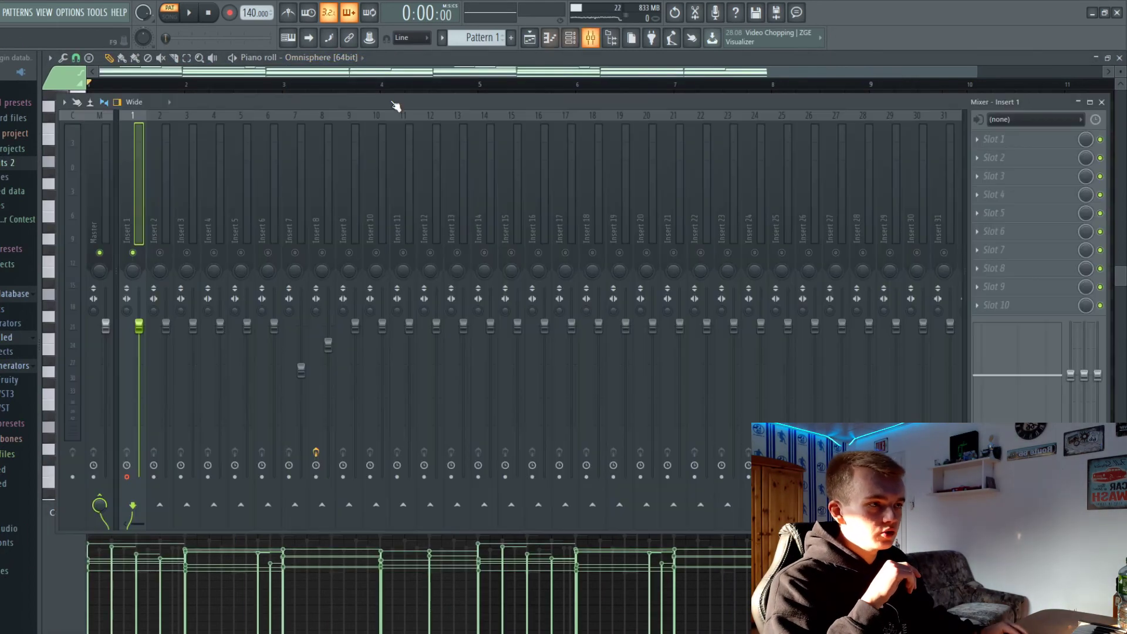
{"action": "left_click", "coordinate": [64, 102]}
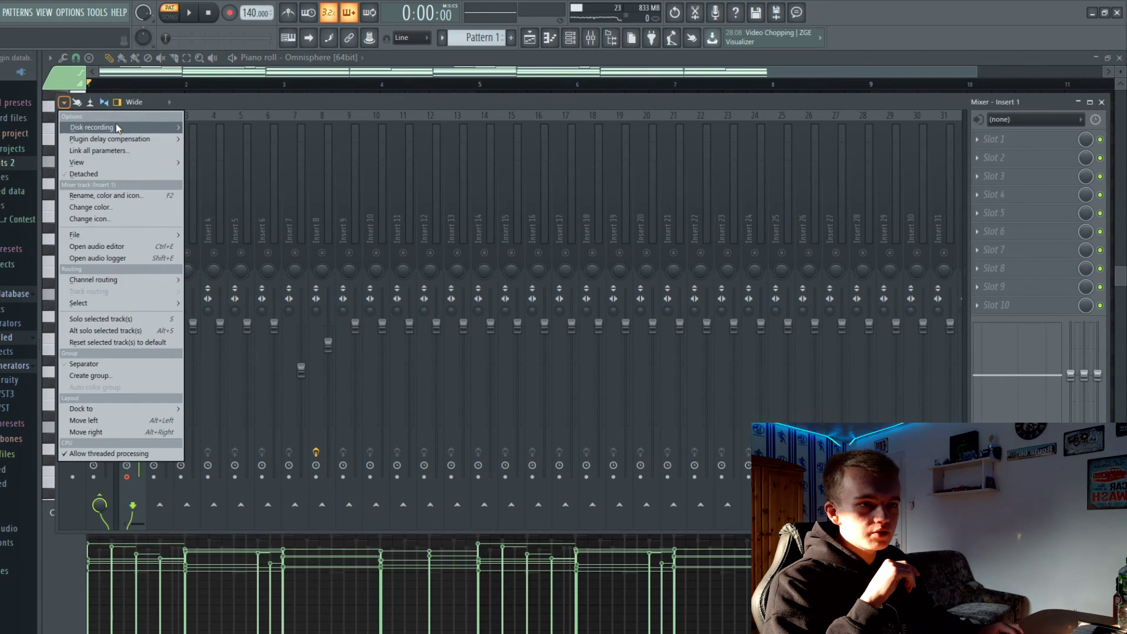
{"action": "mouse_move", "coordinate": [116, 128]}
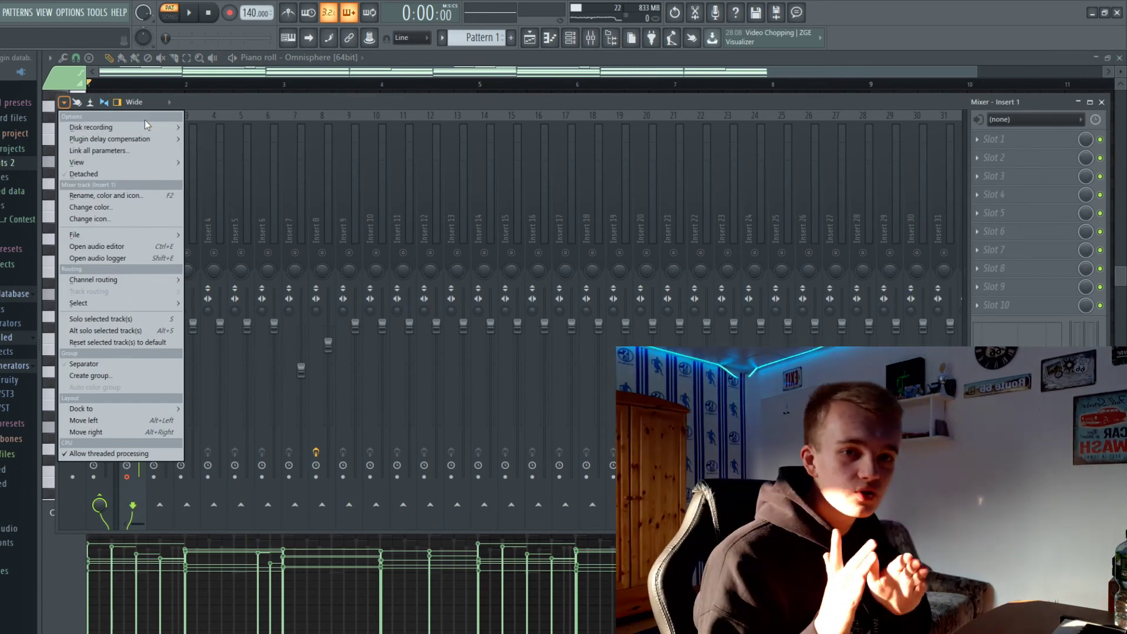
{"action": "mouse_move", "coordinate": [154, 128]}
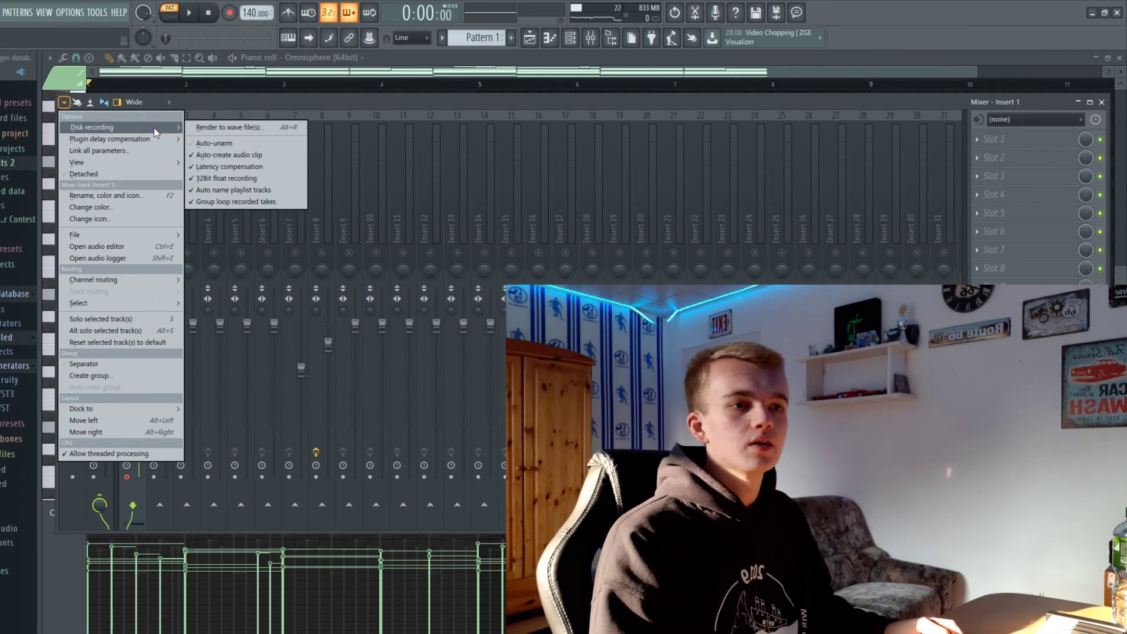
{"action": "left_click", "coordinate": [243, 132]}
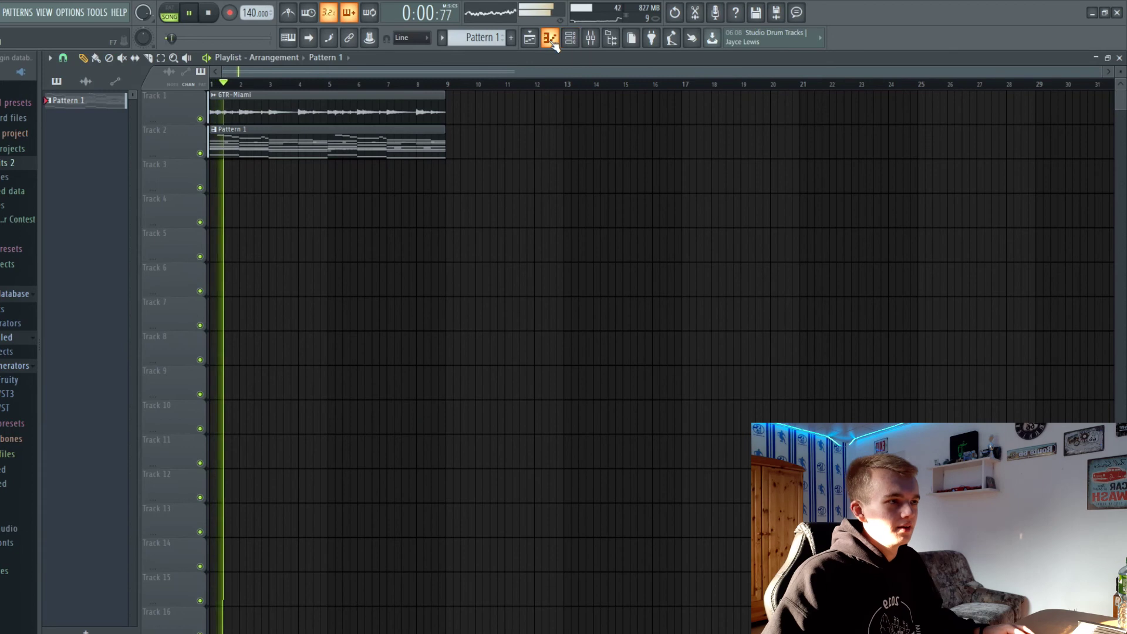
- Show the Omnisphere chord notes in the piano roll during song playback and open the mixer
{"action": "left_click", "coordinate": [549, 37]}
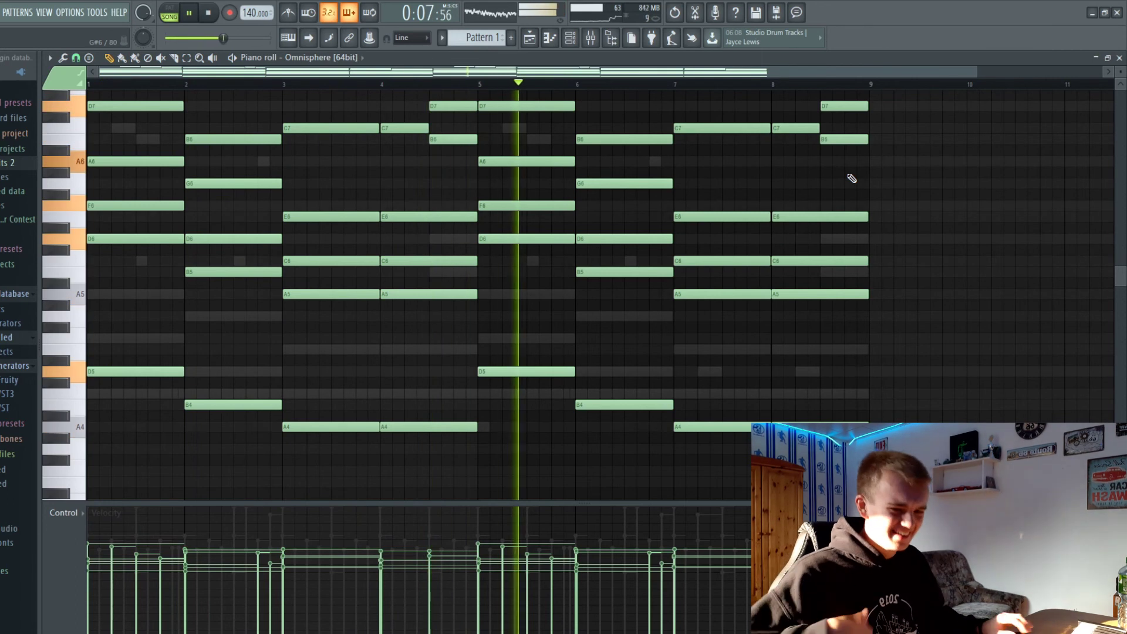
{"action": "key", "text": "F9"}
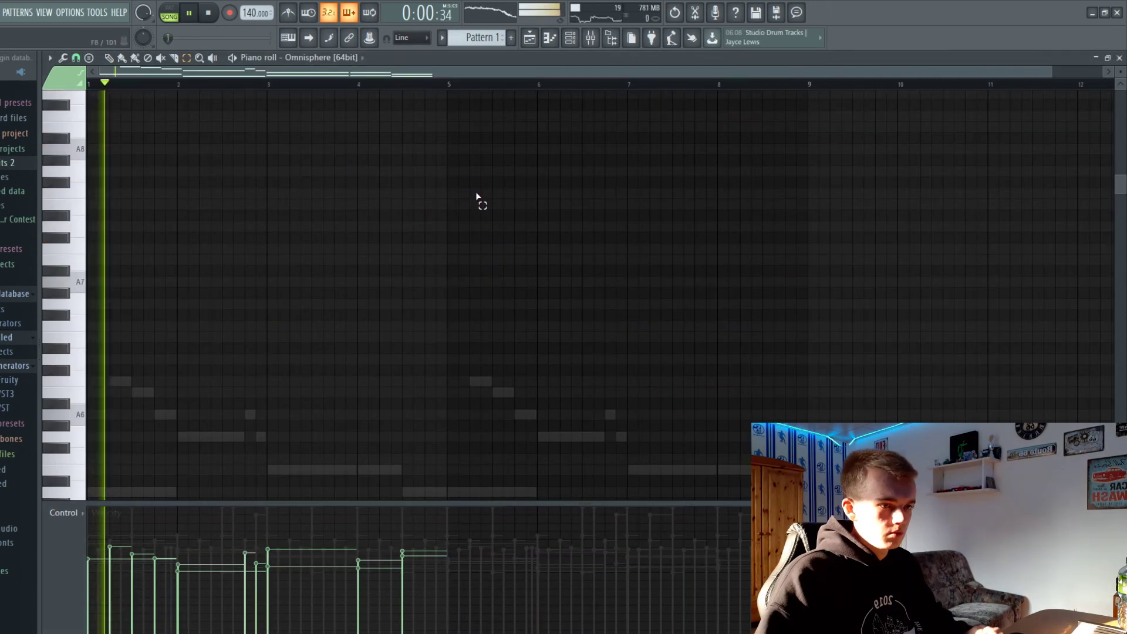
- Finish the four-bar Omnisphere melody around A4, opening with a one-beat F4, and repeat it in bars 5 to 8
{"action": "scroll", "coordinate": [476, 197], "scroll_direction": "down", "scroll_amount": 10}
{"action": "left_click_drag", "start_coordinate": [140, 260], "coordinate": [373, 380]}
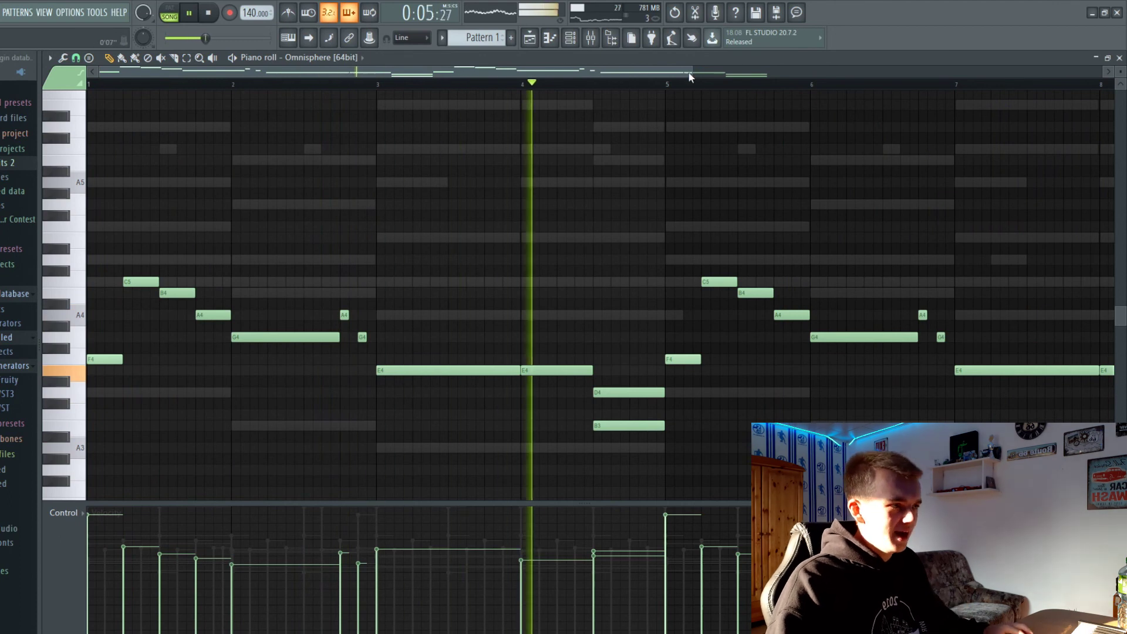
{"action": "left_click_drag", "start_coordinate": [693, 72], "coordinate": [894, 94]}
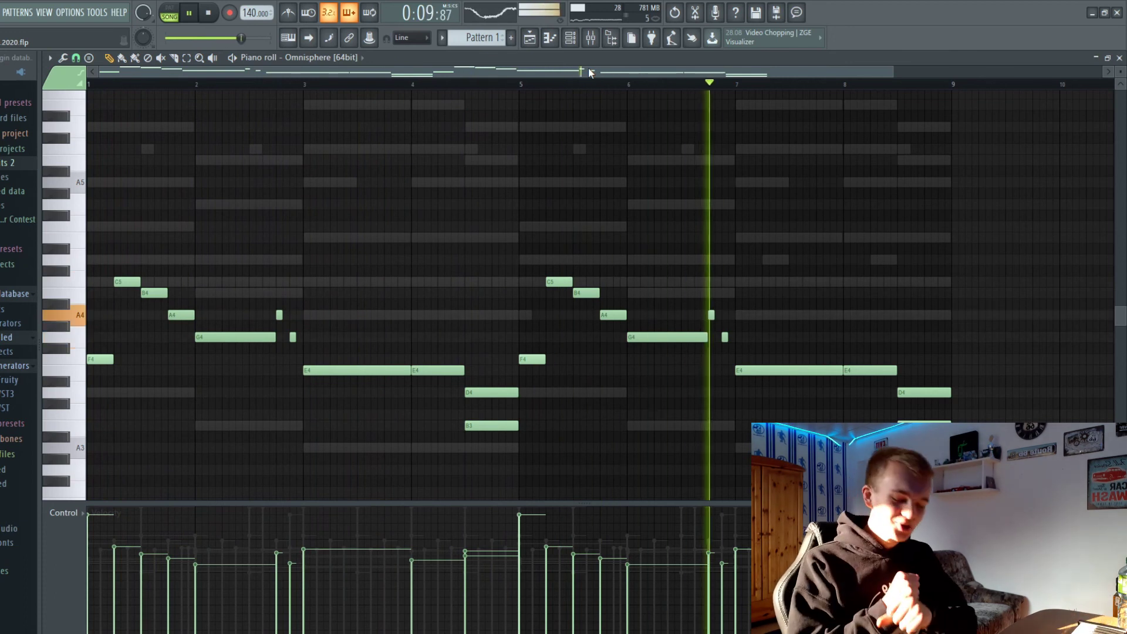
{"action": "key", "text": "space"}
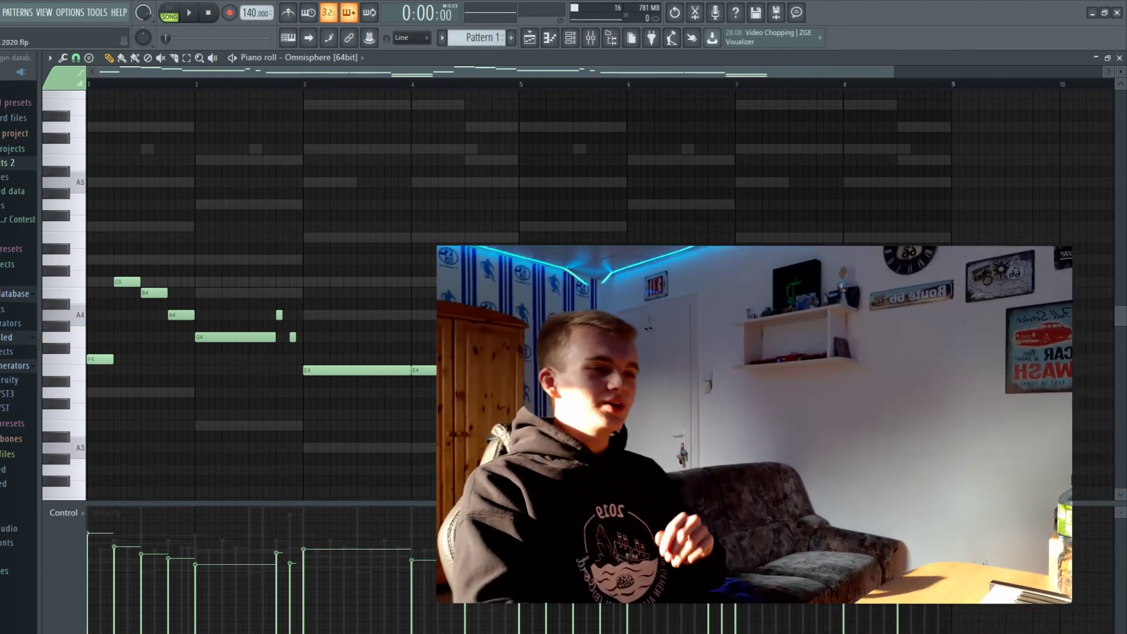